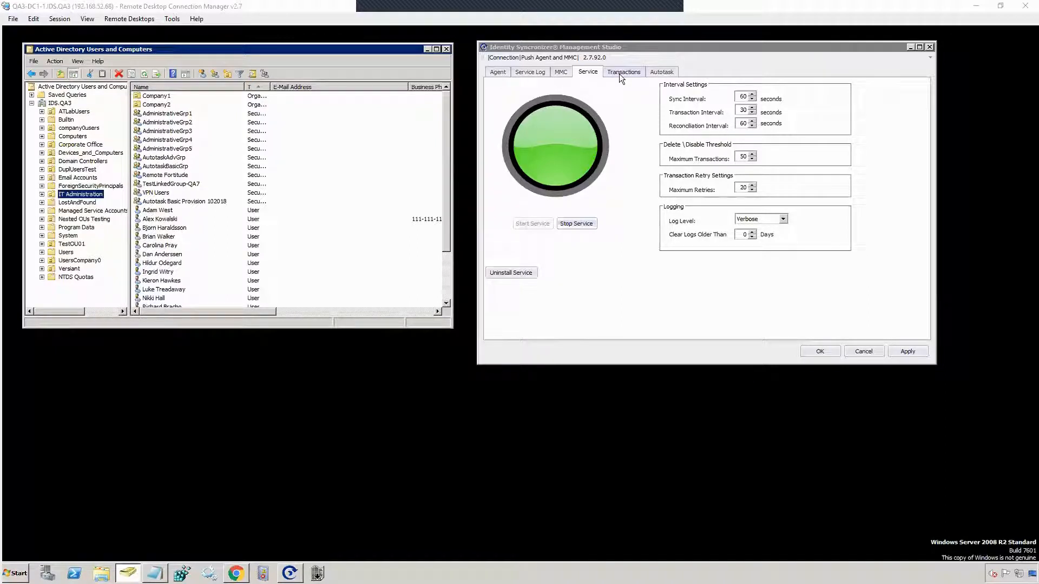
# - Review the Autotask connection settings and the existing API configuration entry, leaving the configuration without changes
pyautogui.click(663, 72)
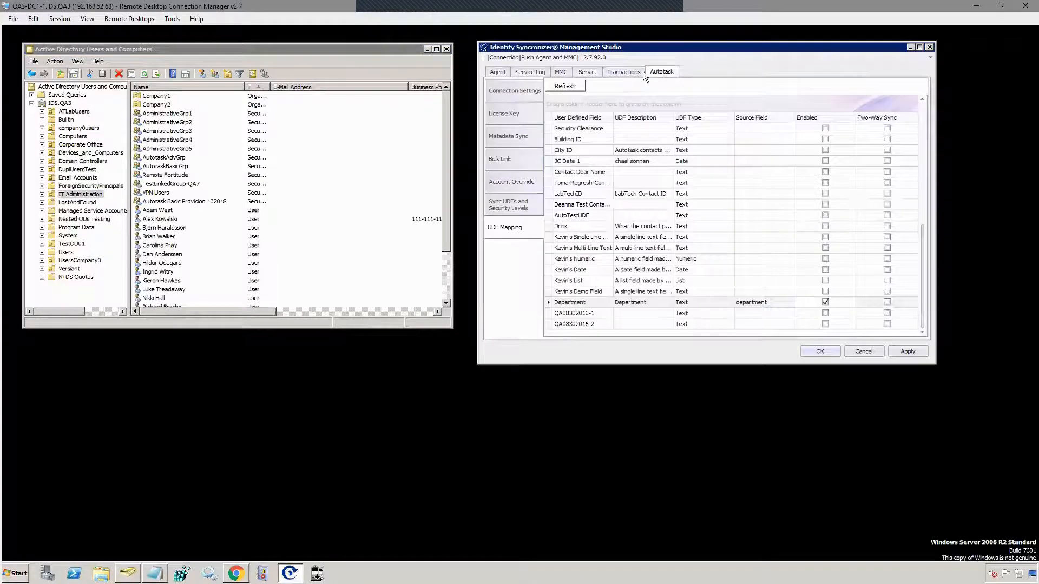
pyautogui.click(511, 90)
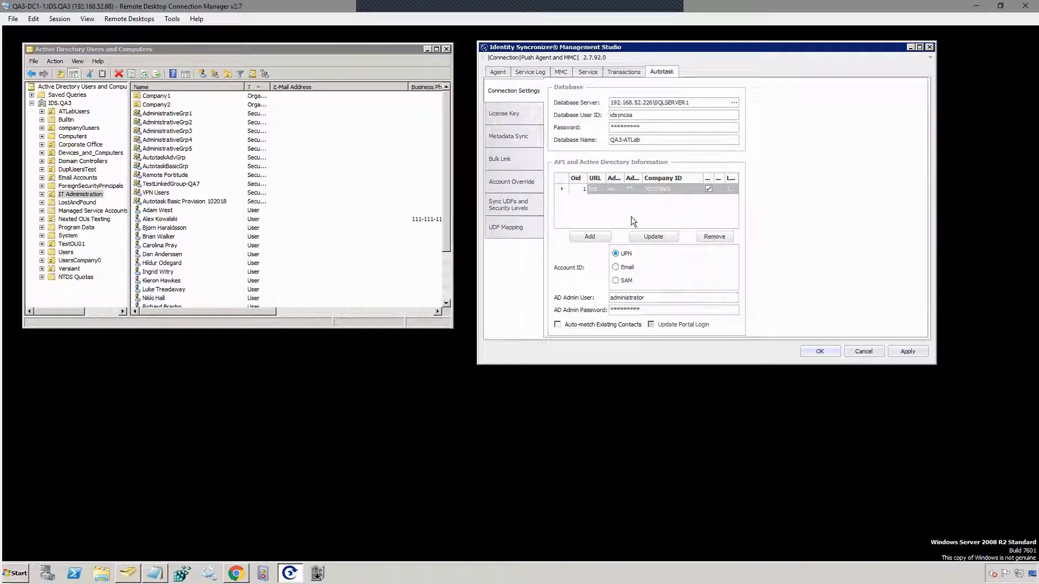
pyautogui.click(654, 237)
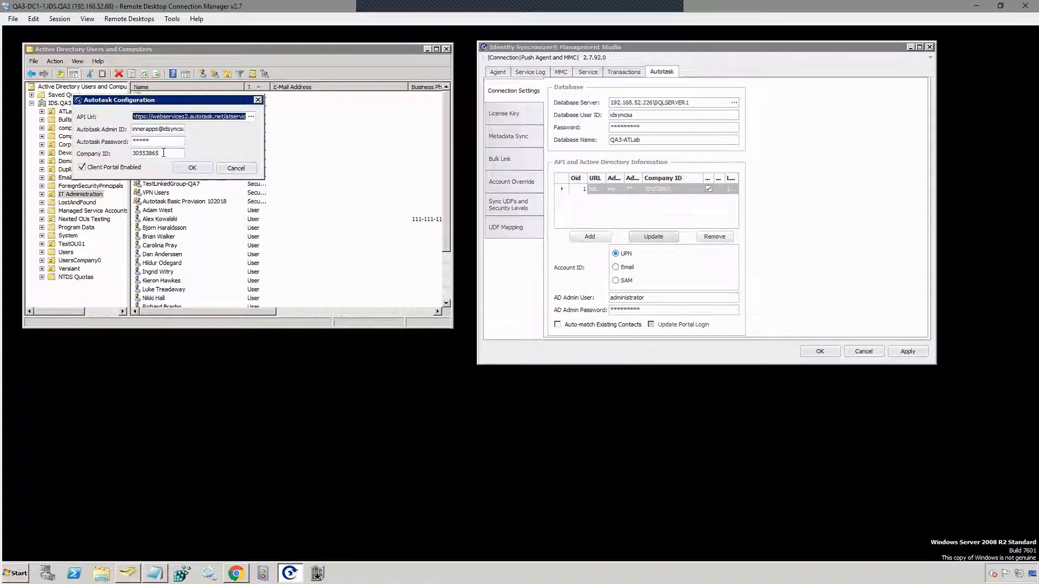
pyautogui.click(225, 171)
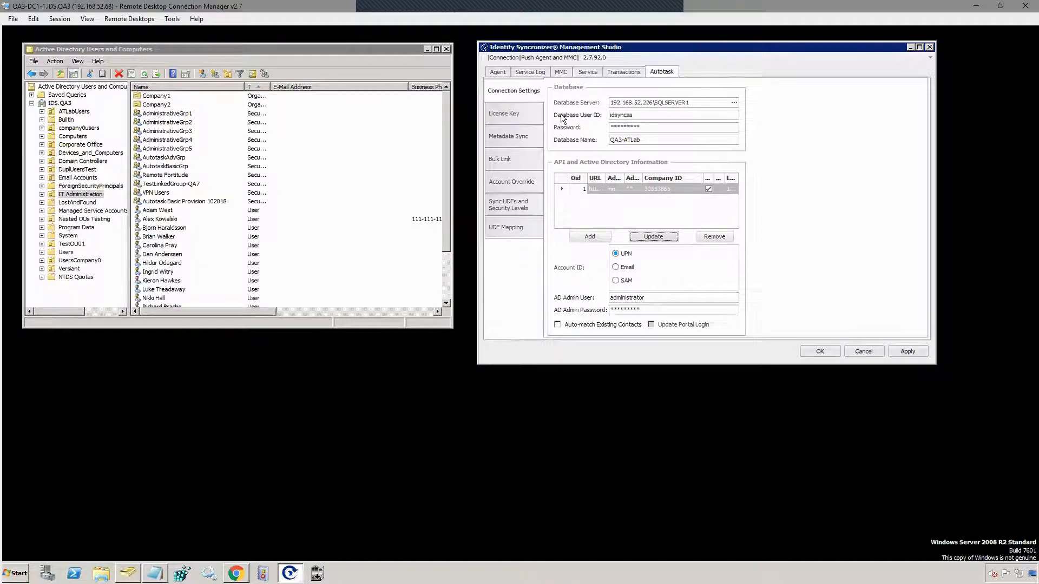
# - Enable metadata sync for First Name, Last Name, Display Name and Telephone, and apply the settings
pyautogui.click(505, 137)
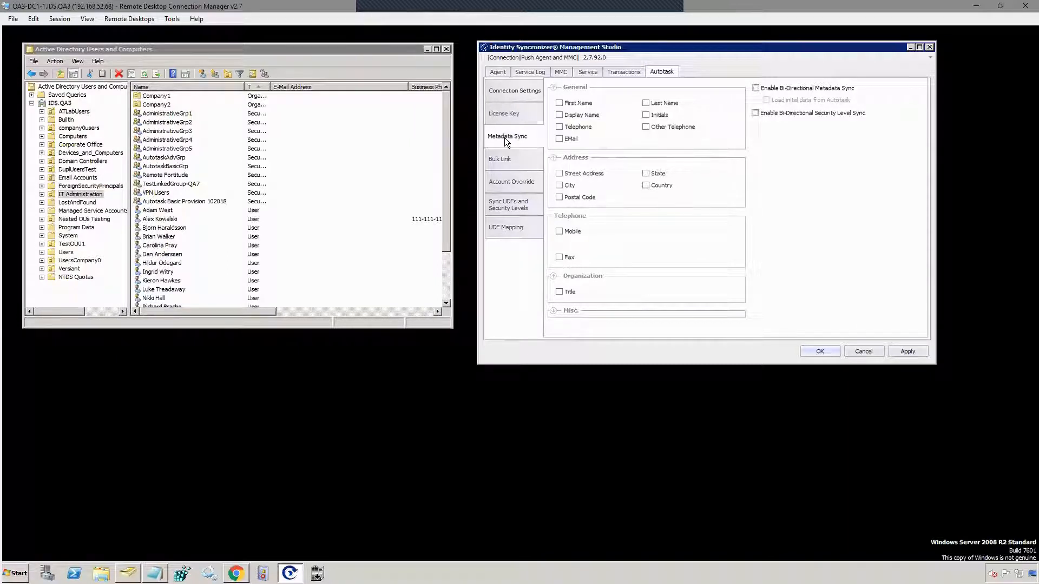
pyautogui.click(568, 103)
pyautogui.click(646, 103)
pyautogui.click(559, 114)
pyautogui.click(559, 128)
pyautogui.click(907, 352)
# - Examine the Active Directory source fields available for mapping to the Security Clearance user-defined field
pyautogui.click(506, 226)
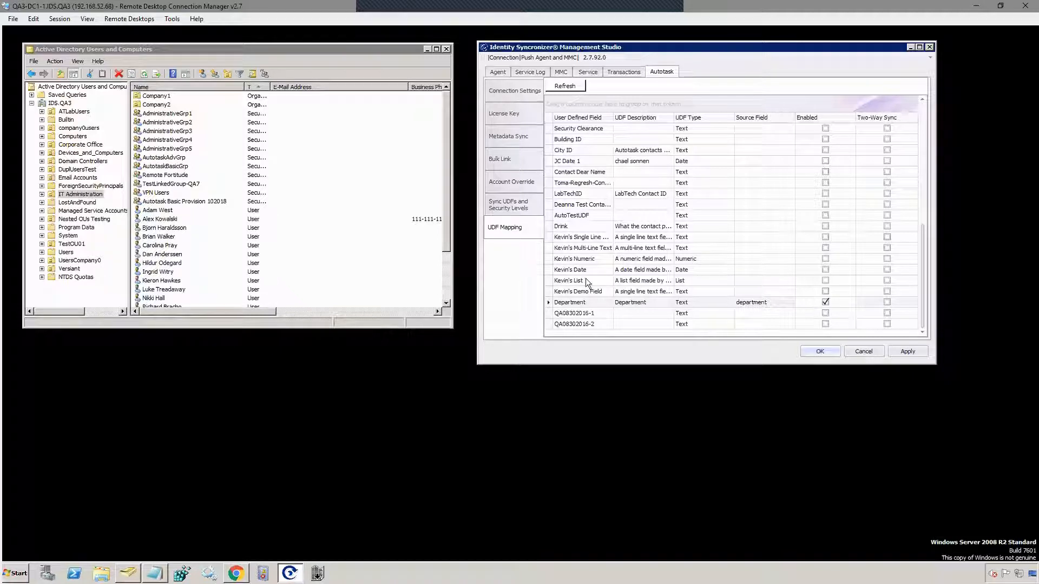
pyautogui.click(791, 129)
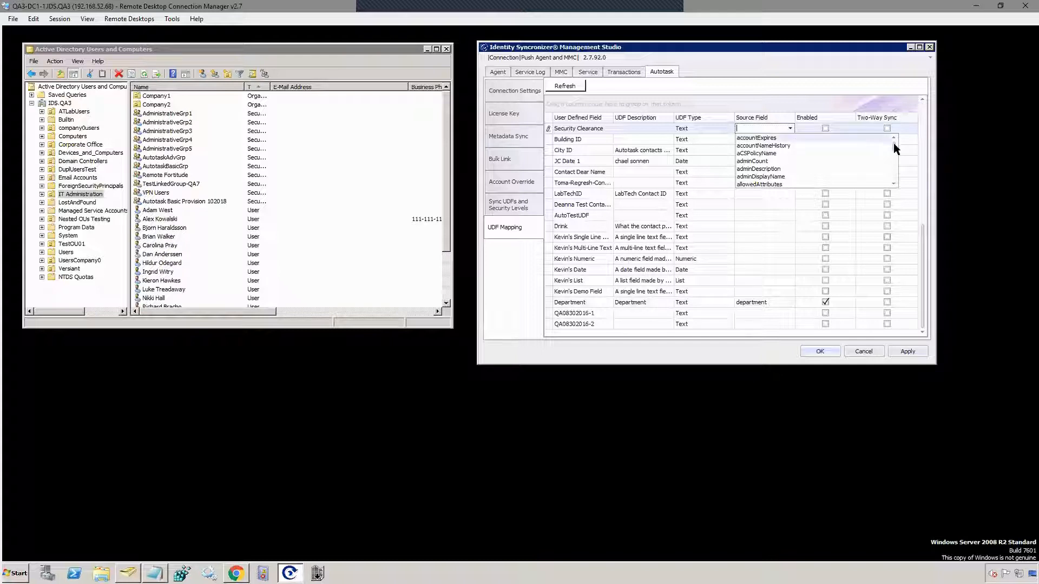
pyautogui.moveTo(894, 146); pyautogui.dragTo(893, 174)
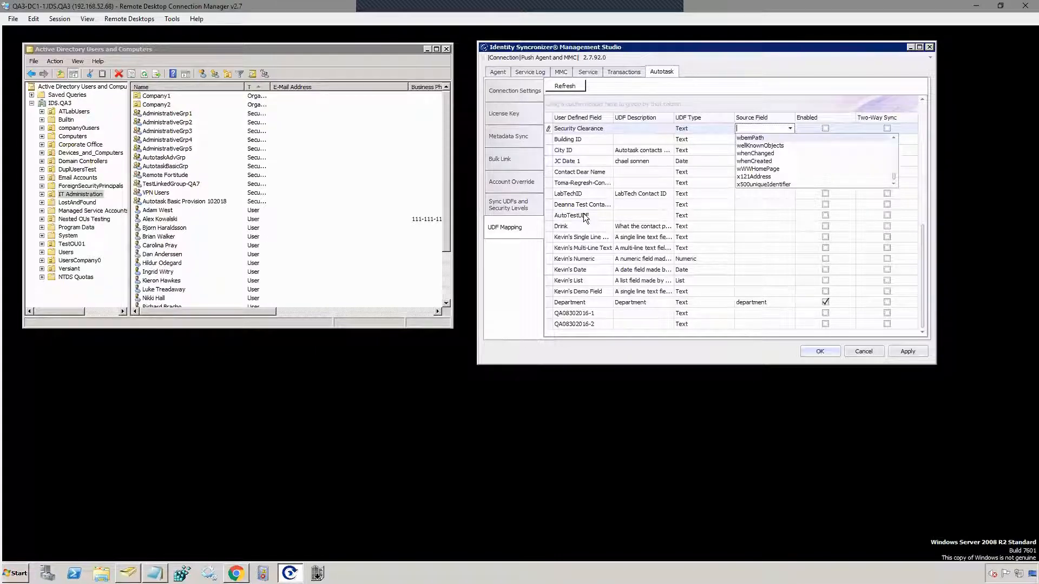
pyautogui.scroll(3, 750, 165)
pyautogui.scroll(2, 750, 165)
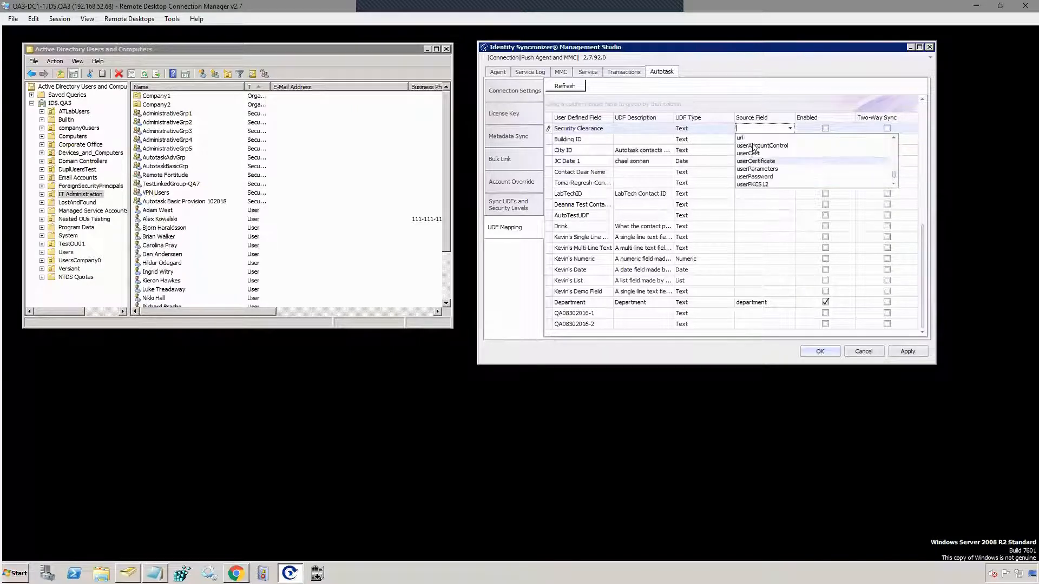
pyautogui.click(747, 89)
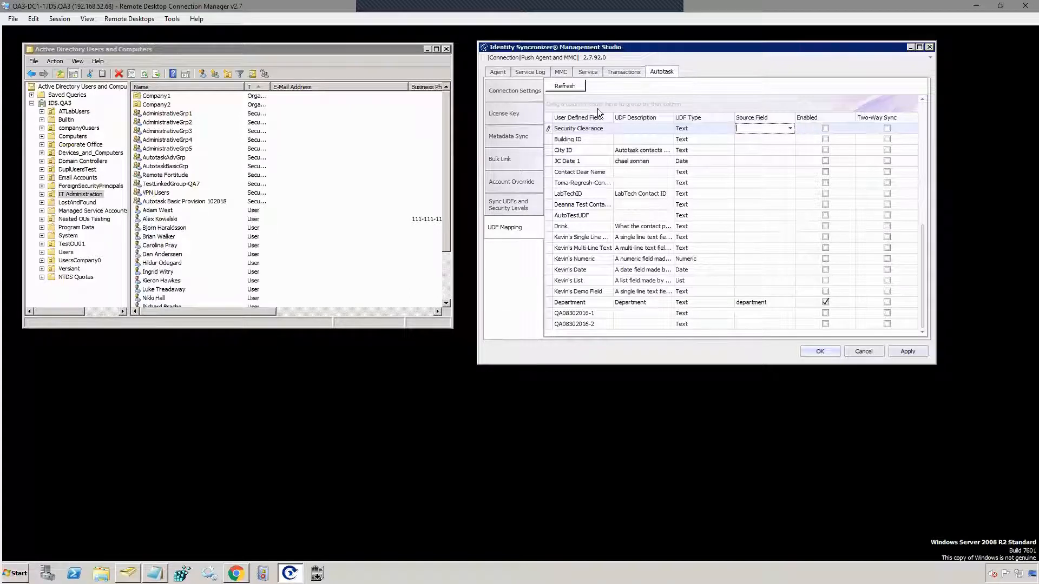
# - Load the IDS domain's directory for bulk linking, authenticating as IDS\administrator with the account password
pyautogui.click(531, 154)
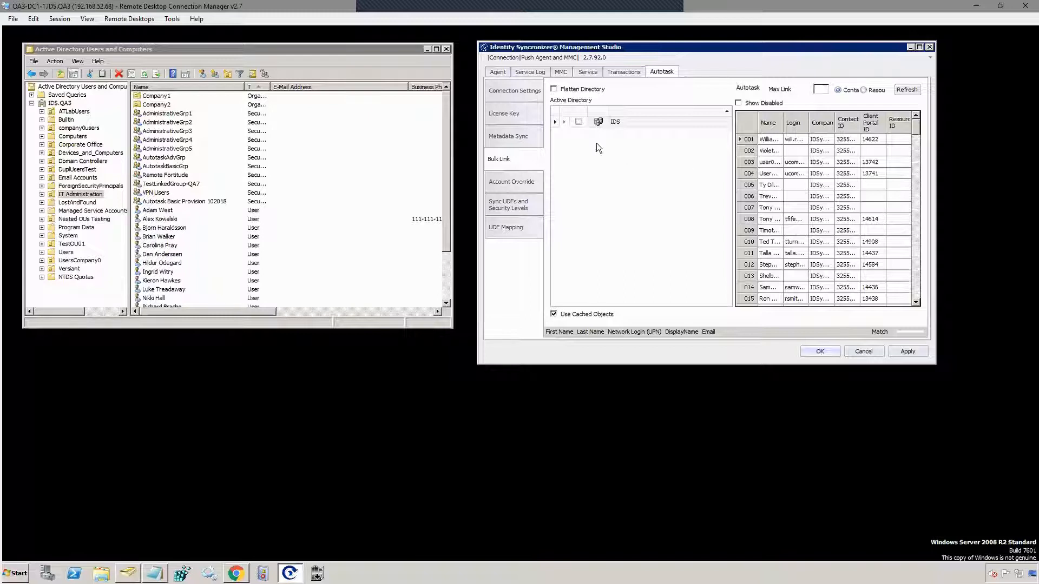
pyautogui.click(563, 122)
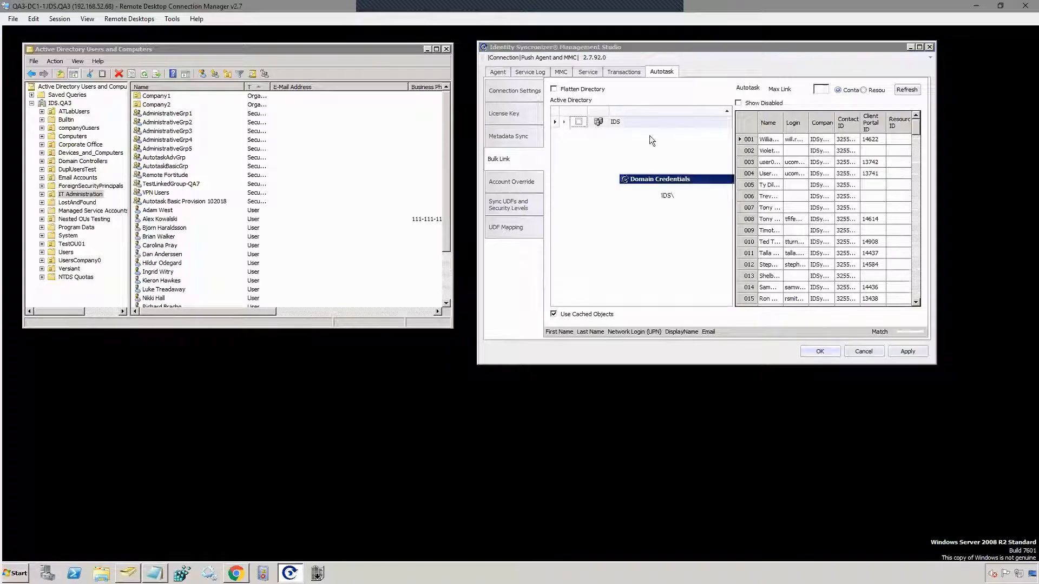
pyautogui.write('ad')
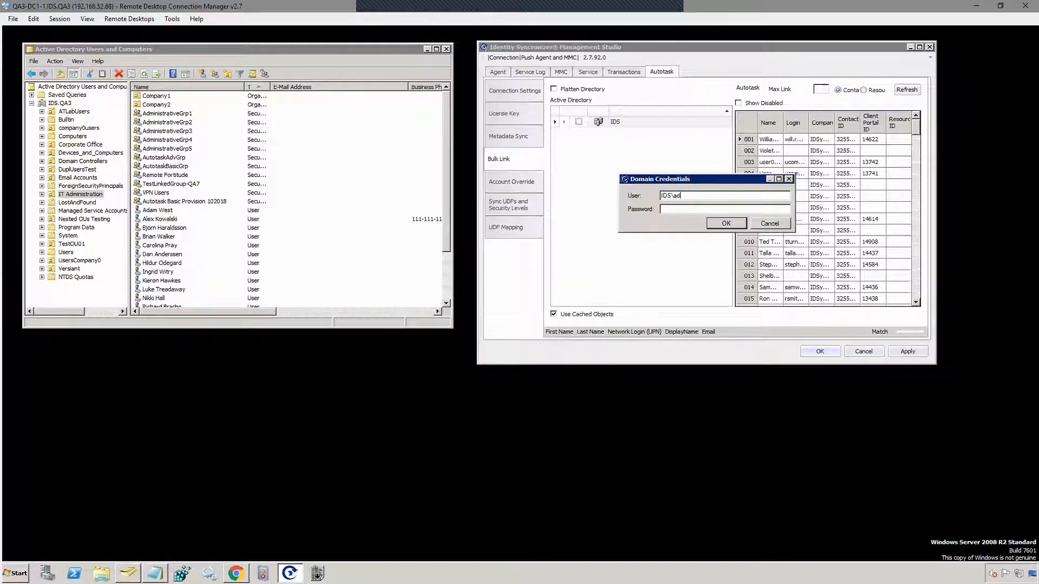
pyautogui.write('ministrator')
pyautogui.press('Tab')
pyautogui.write('*******')
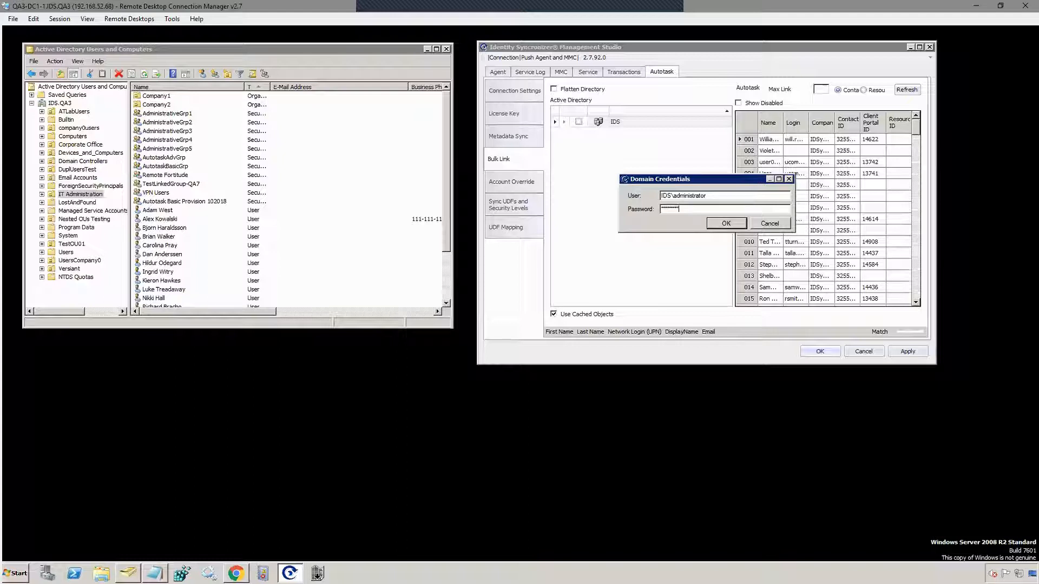
pyautogui.click(723, 225)
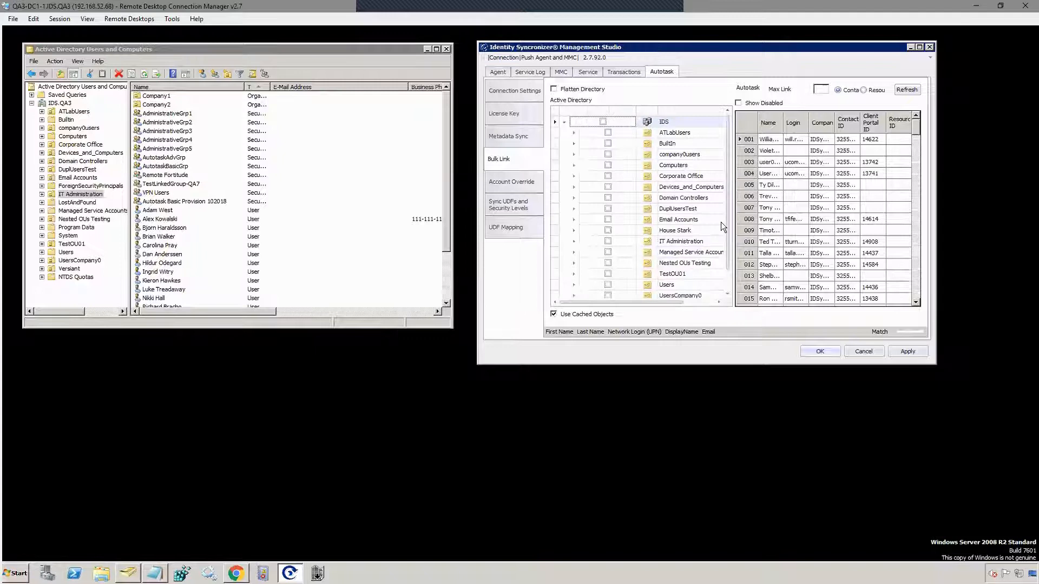
# - Include the IT Administration, Managed Service Accounts and Users organizational units in the bulk link selection
pyautogui.click(607, 240)
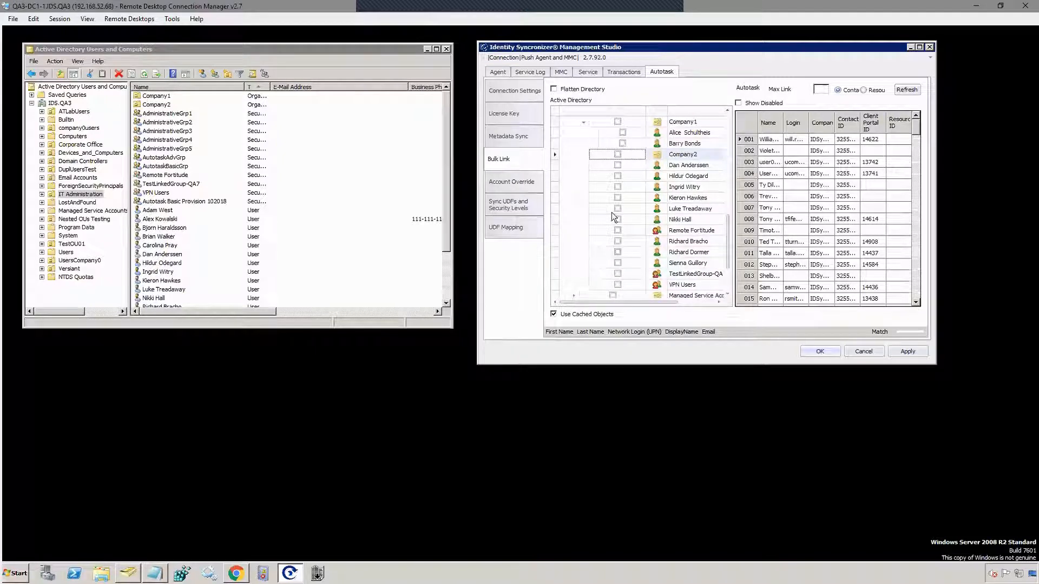
pyautogui.scroll(-2, 684, 246)
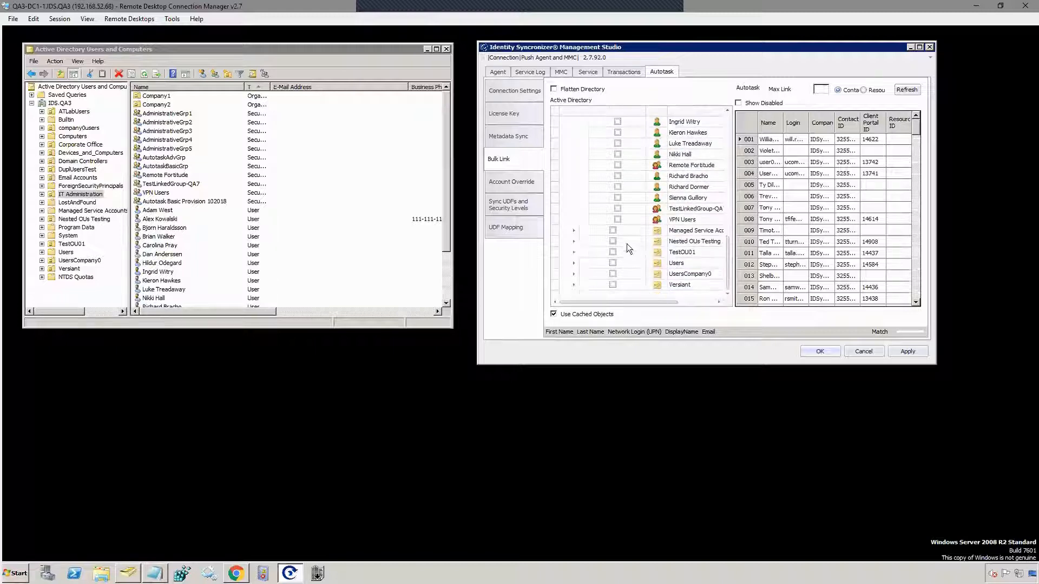
pyautogui.click(612, 231)
pyautogui.click(612, 263)
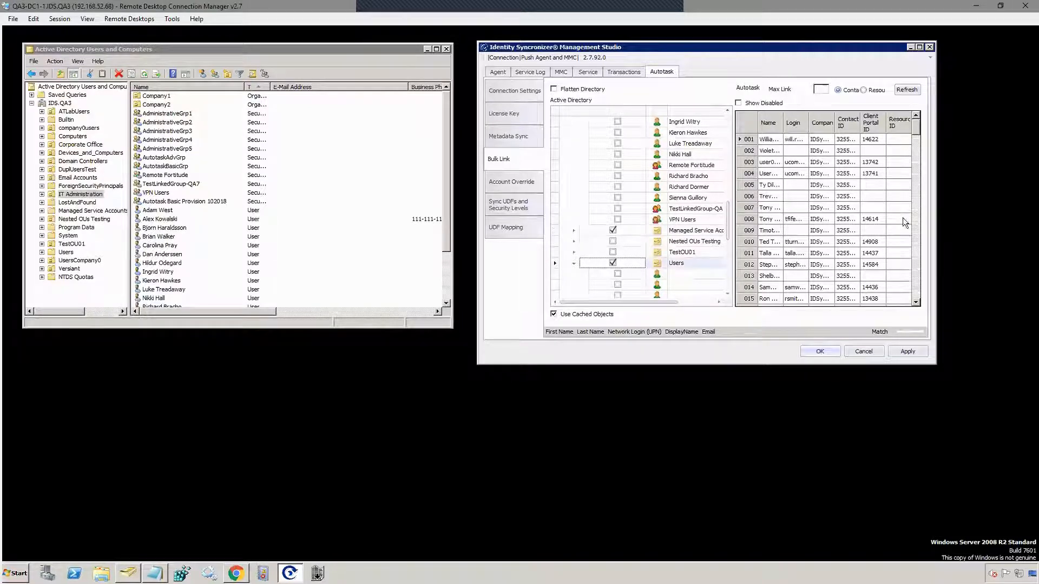
# - Maximize the window and match the selected directory users to Autotask contacts by First Name and Last Name
pyautogui.click(919, 47)
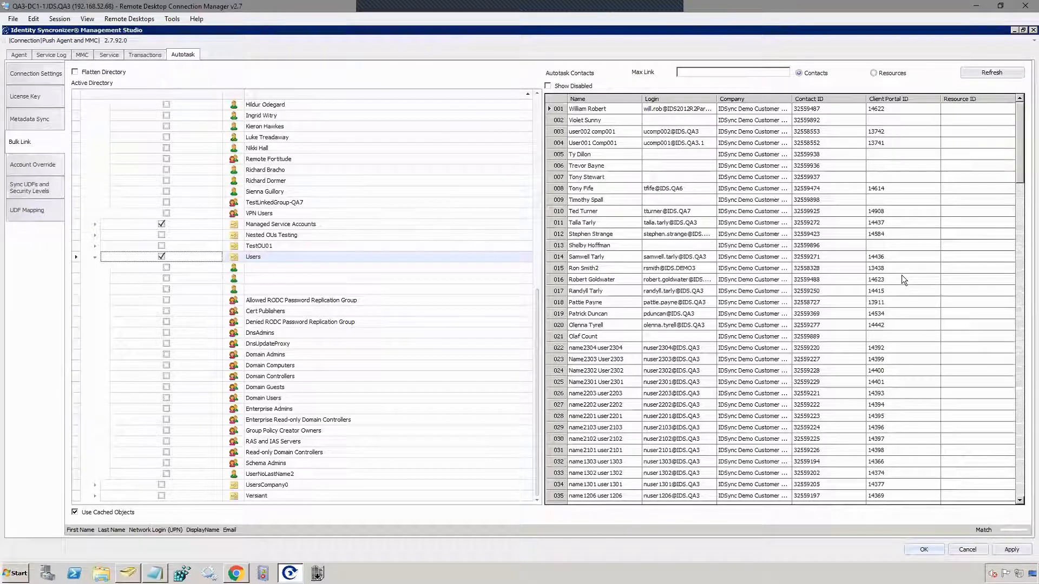
pyautogui.moveTo(1021, 147); pyautogui.dragTo(1011, 114)
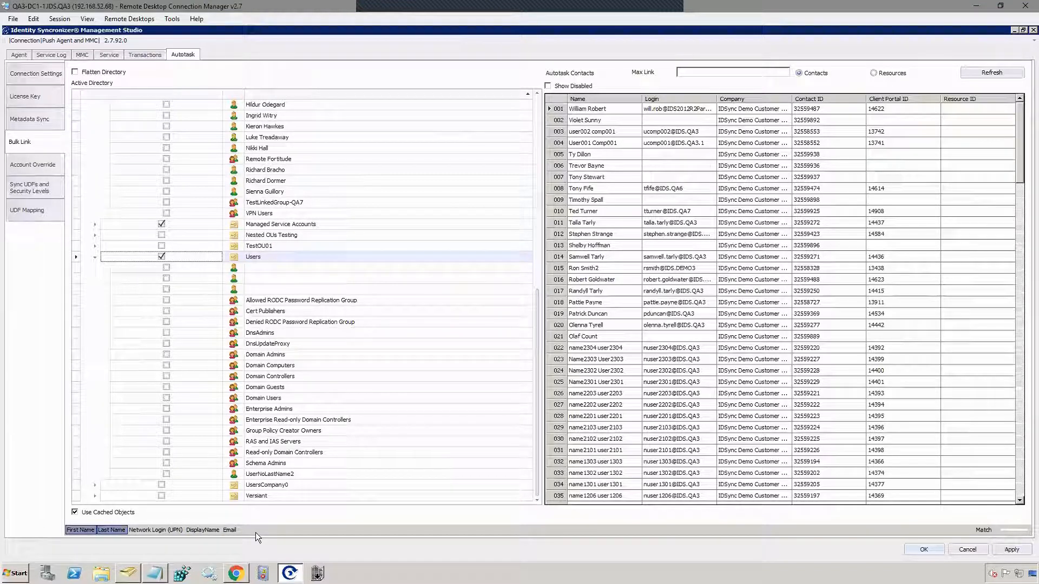
pyautogui.click(980, 530)
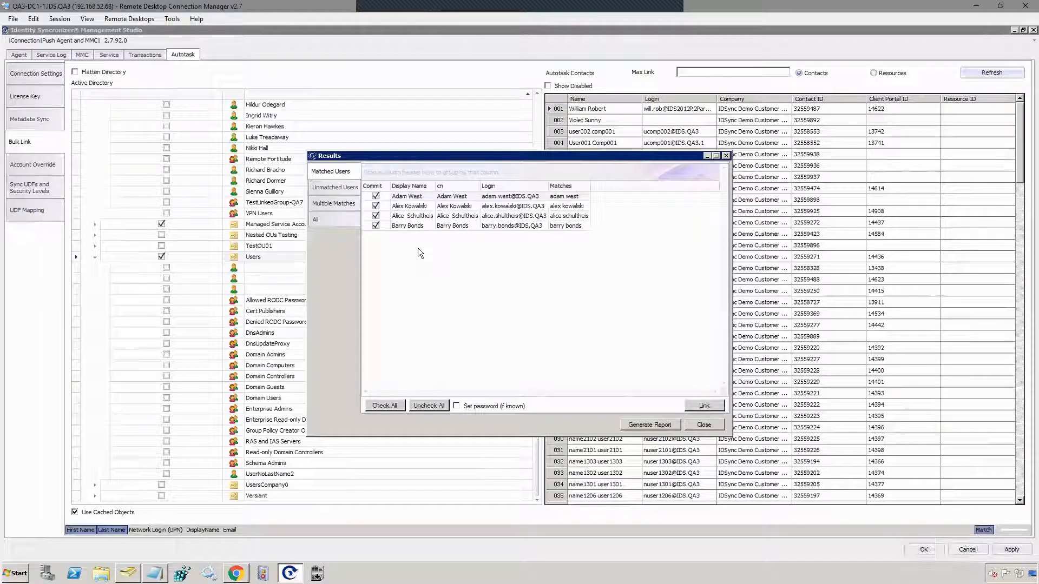
# - Review the unmatched users and multiple matches in the match results, close them, and restore the window size
pyautogui.click(342, 187)
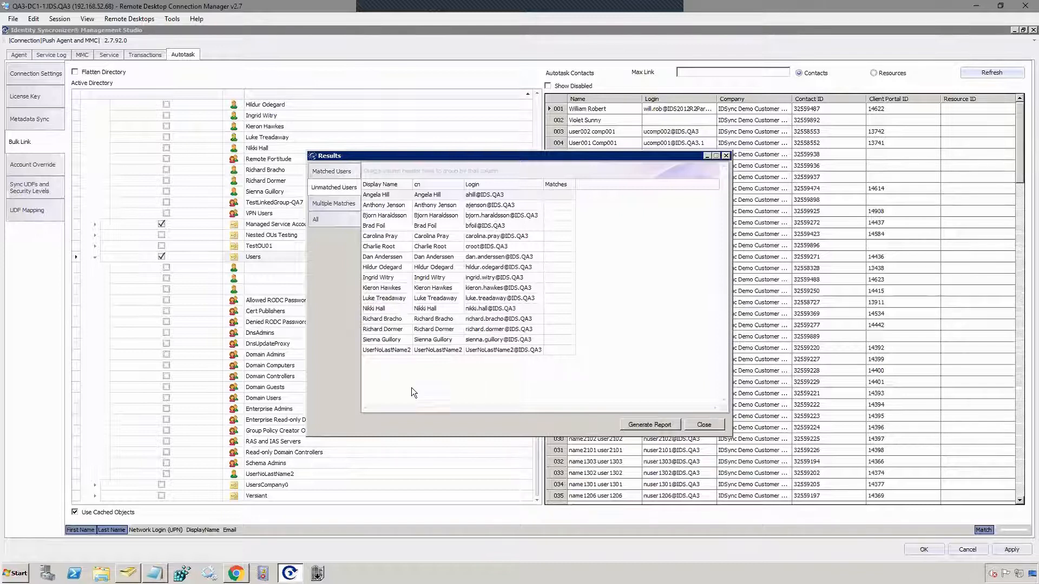
pyautogui.click(336, 204)
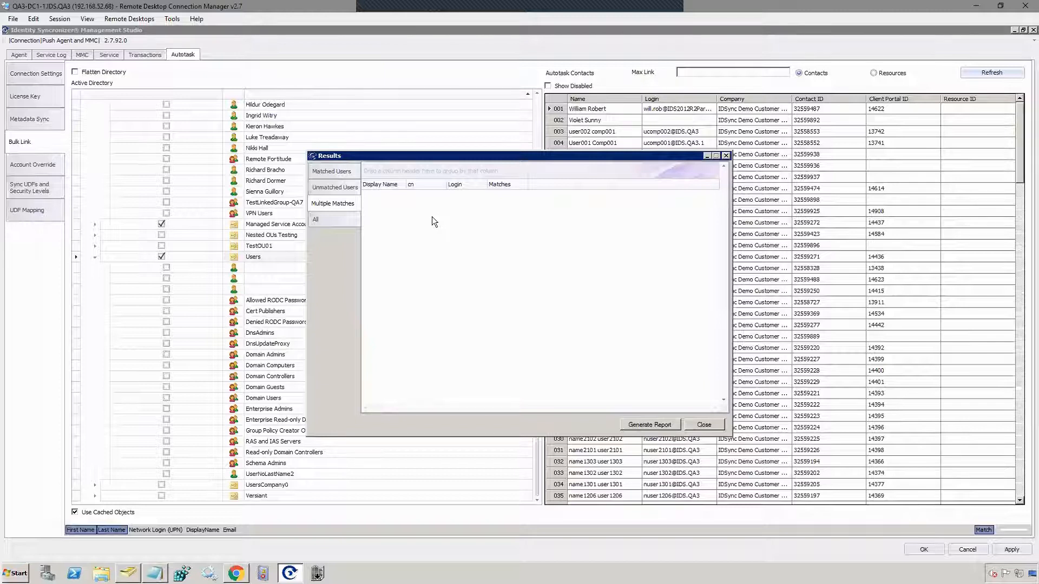
pyautogui.click(704, 425)
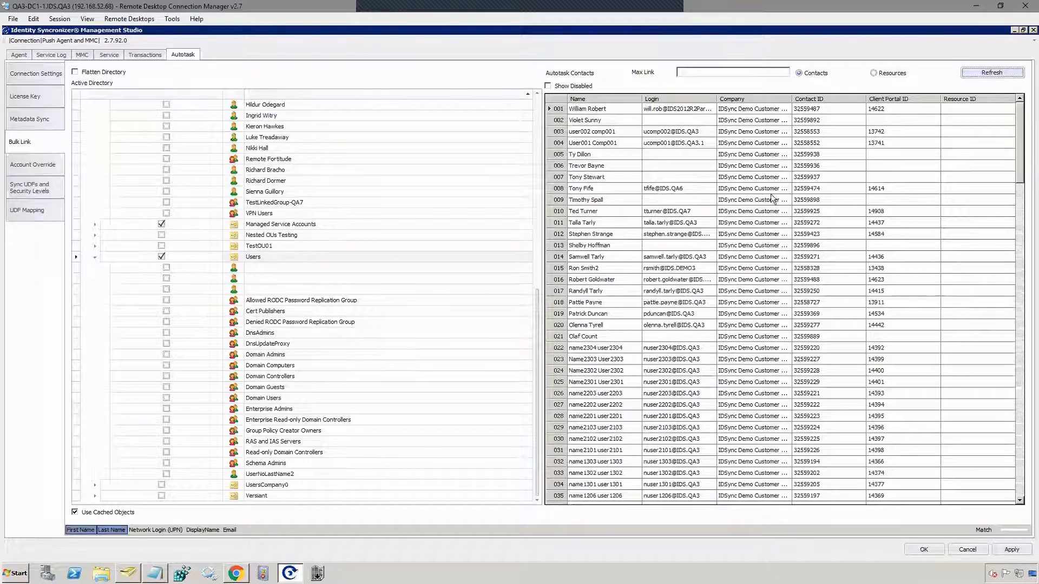
pyautogui.click(1022, 30)
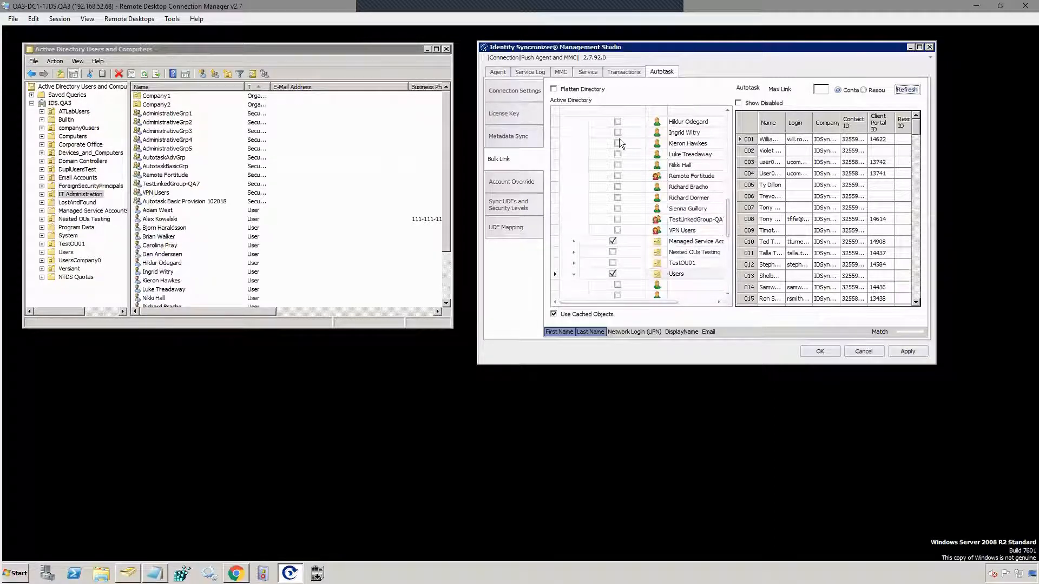
# - Start the synchronization service and bring up its transactions list
pyautogui.click(594, 72)
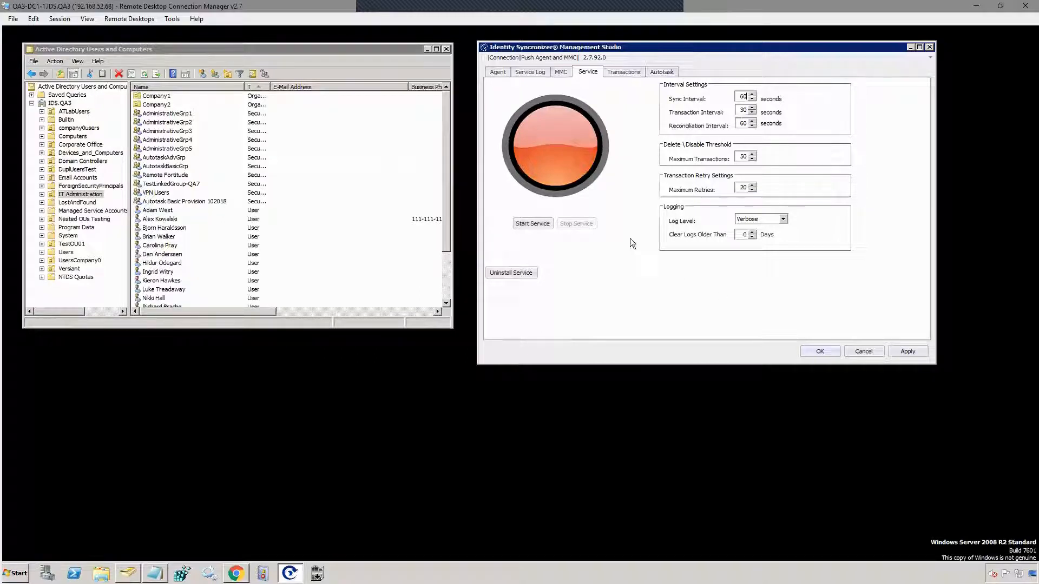
pyautogui.click(532, 224)
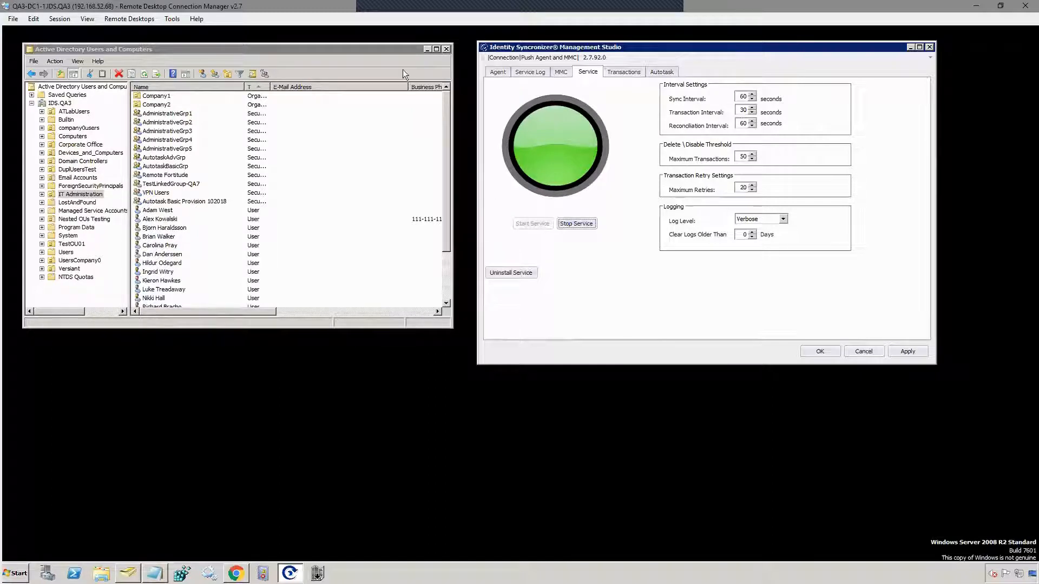
pyautogui.click(612, 70)
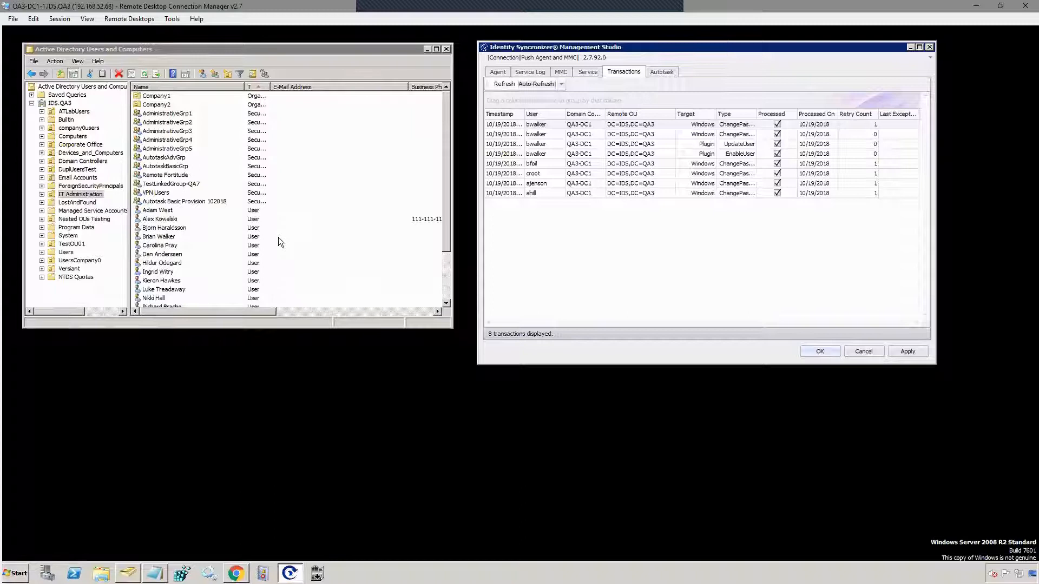
# - Set the Autotask standard client access of the last listed IT Administration user without an e-mail address to Basic
pyautogui.click(446, 264)
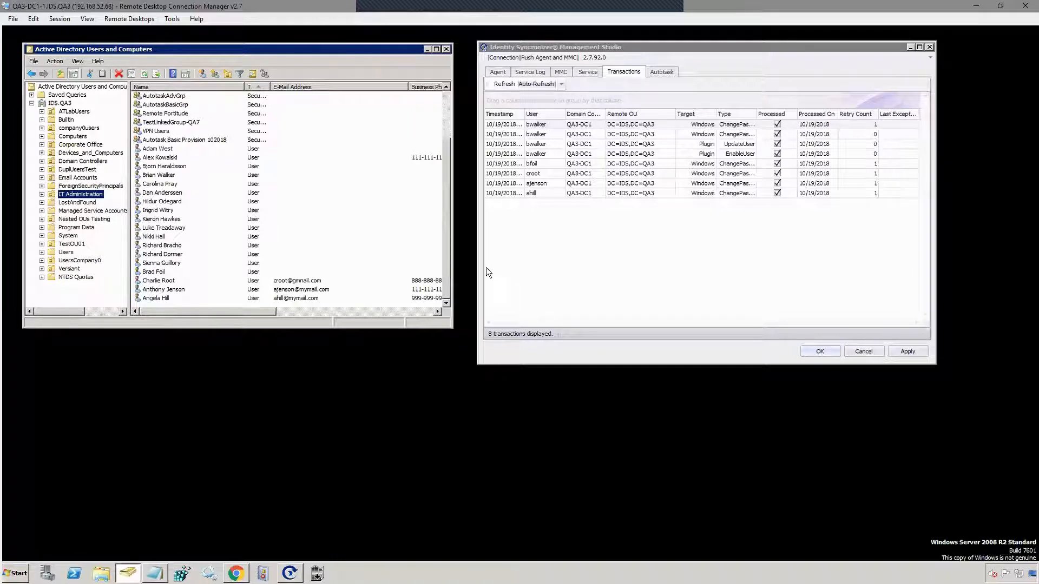
pyautogui.click(170, 273)
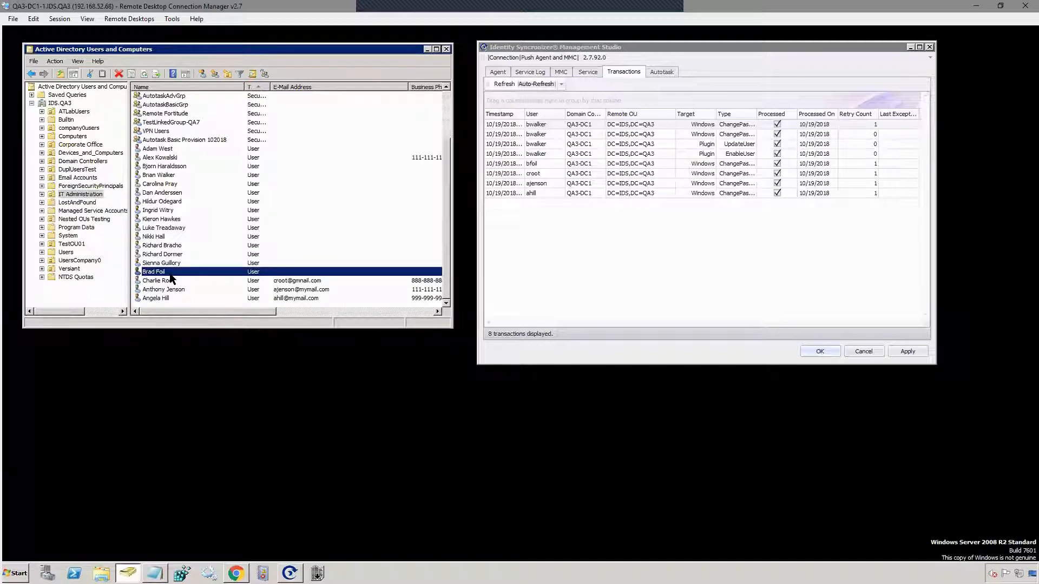
pyautogui.doubleClick(155, 272)
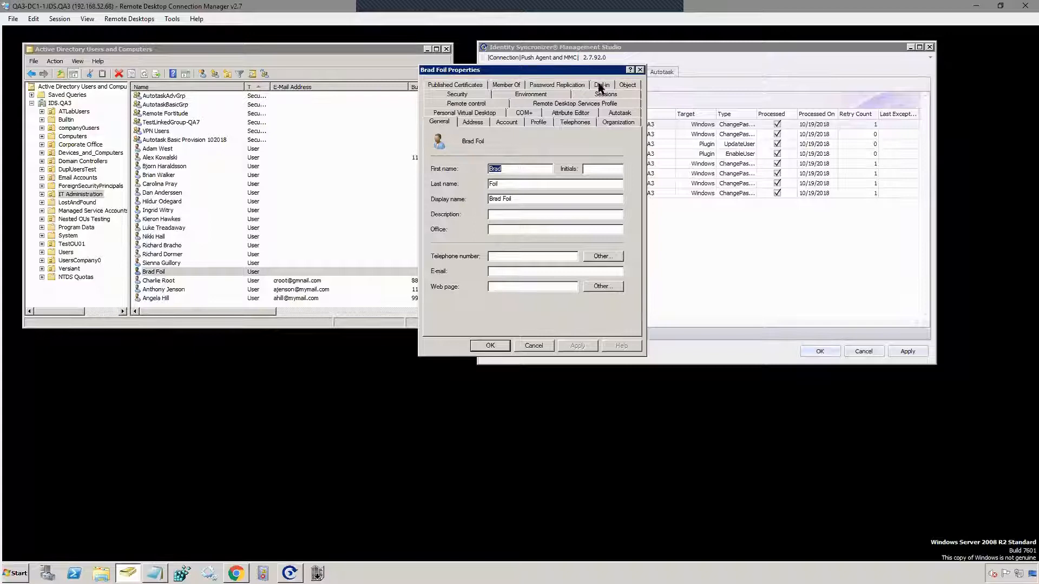
pyautogui.click(619, 113)
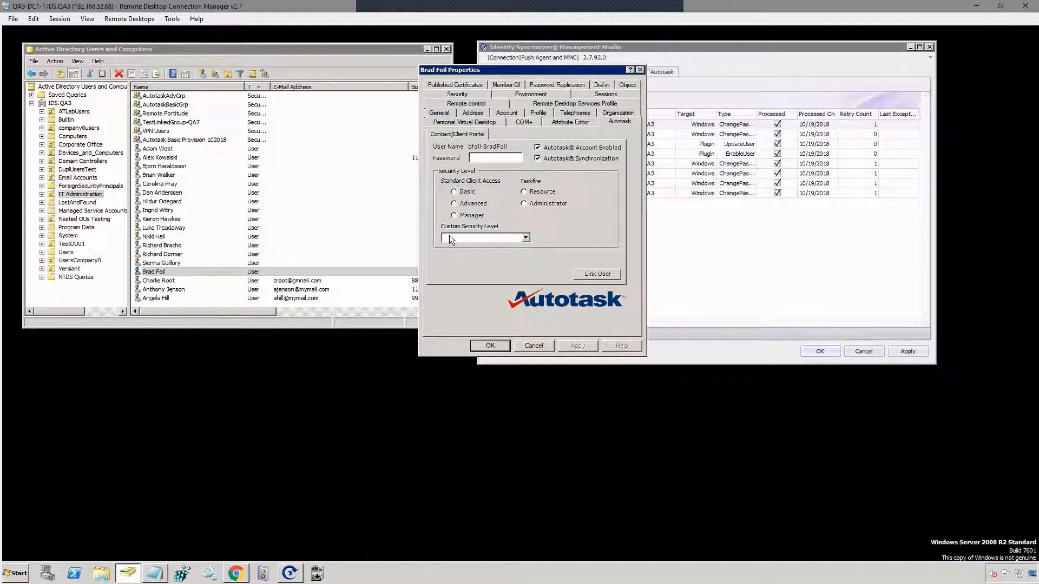
pyautogui.click(504, 238)
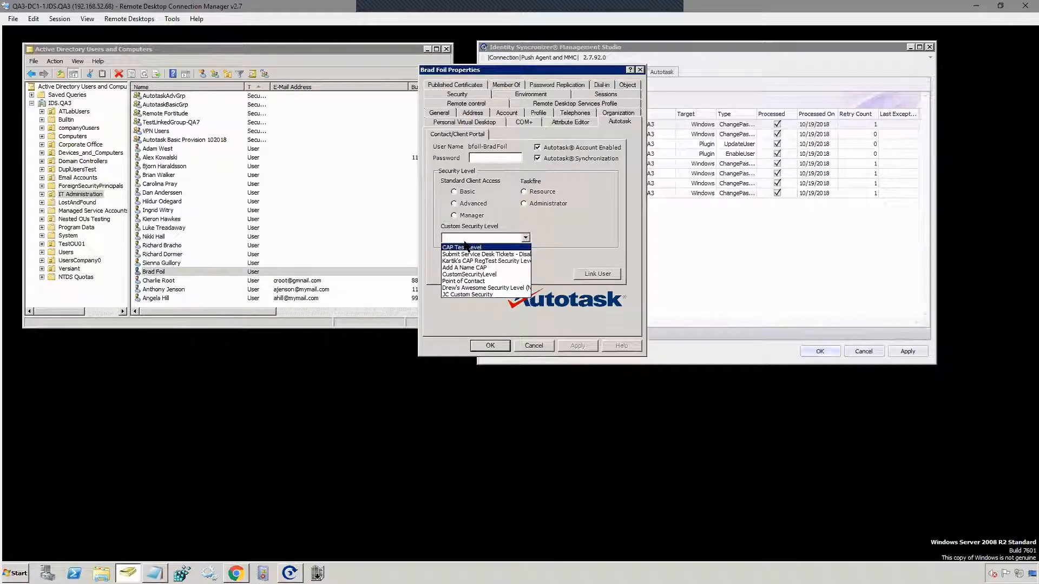
pyautogui.click(454, 193)
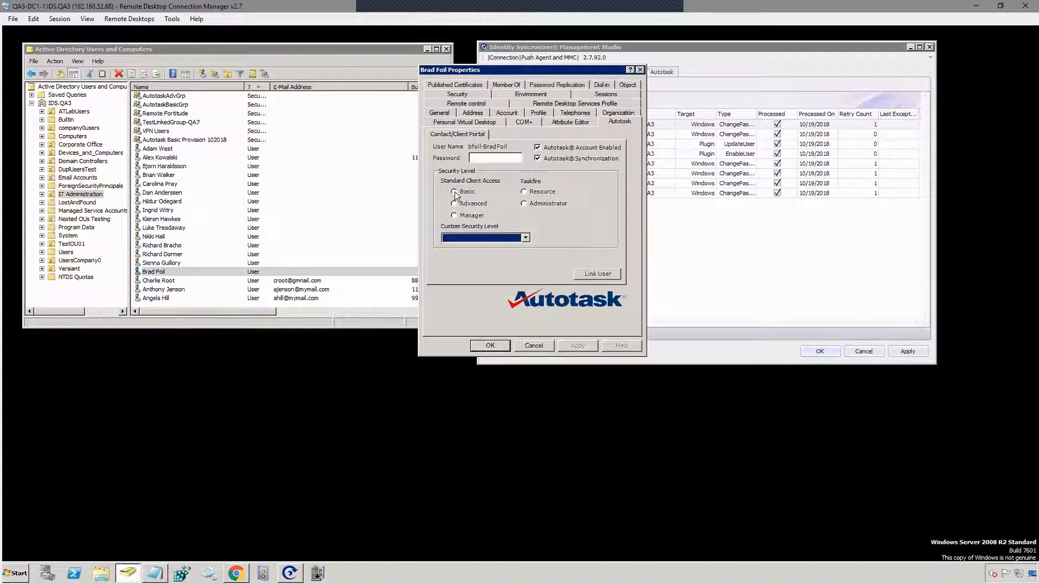
pyautogui.click(454, 191)
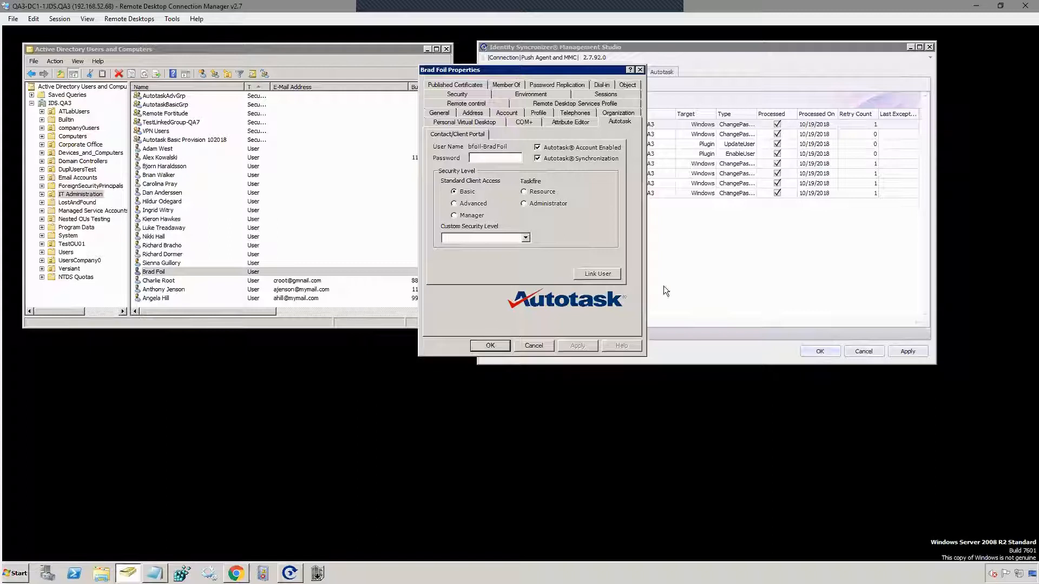
# - Save the user's Autotask settings and check their processing against the service's interval settings and the refreshed transactions list
pyautogui.click(489, 346)
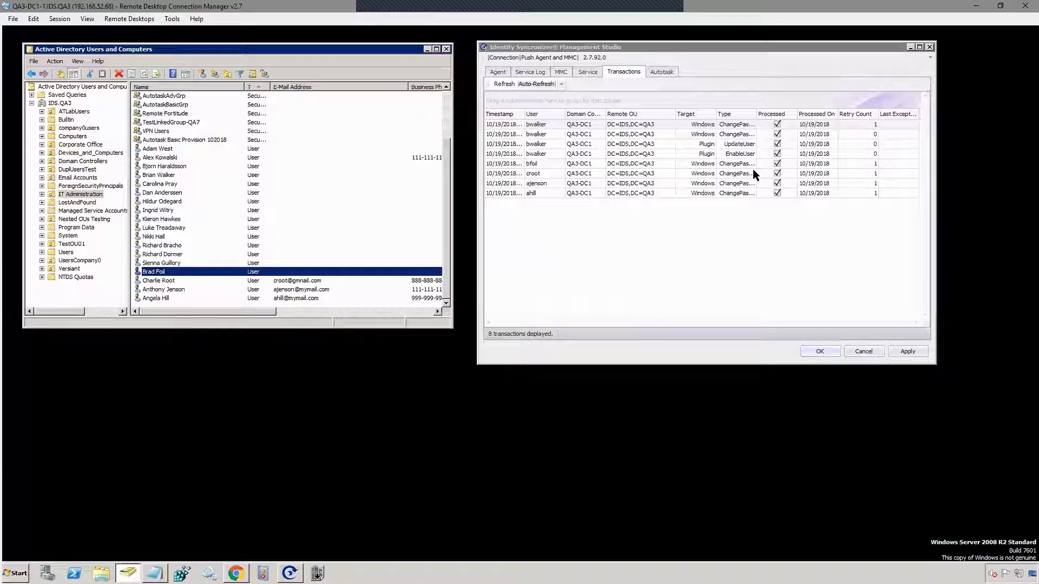
pyautogui.click(503, 84)
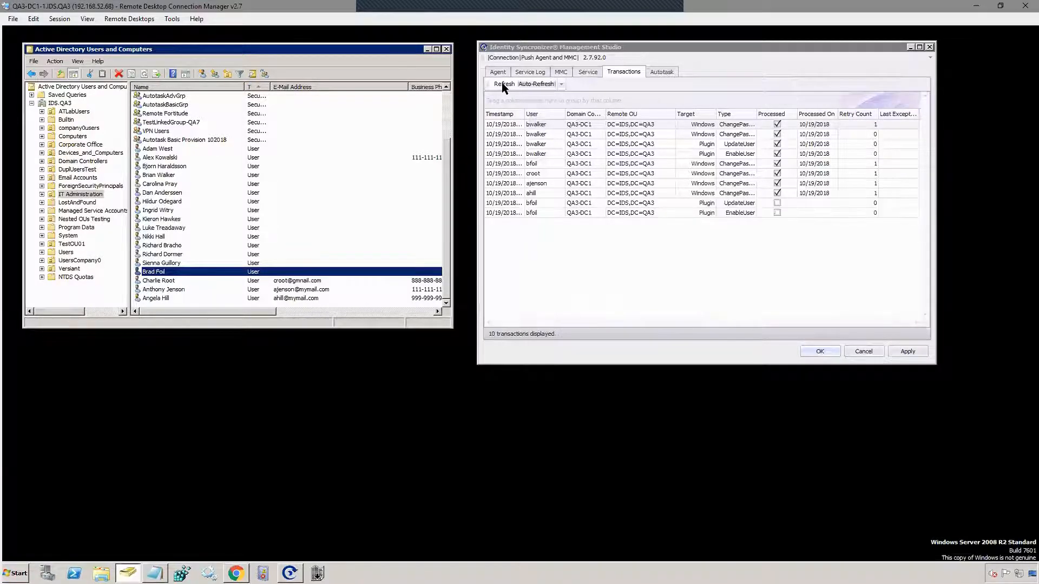
pyautogui.click(502, 84)
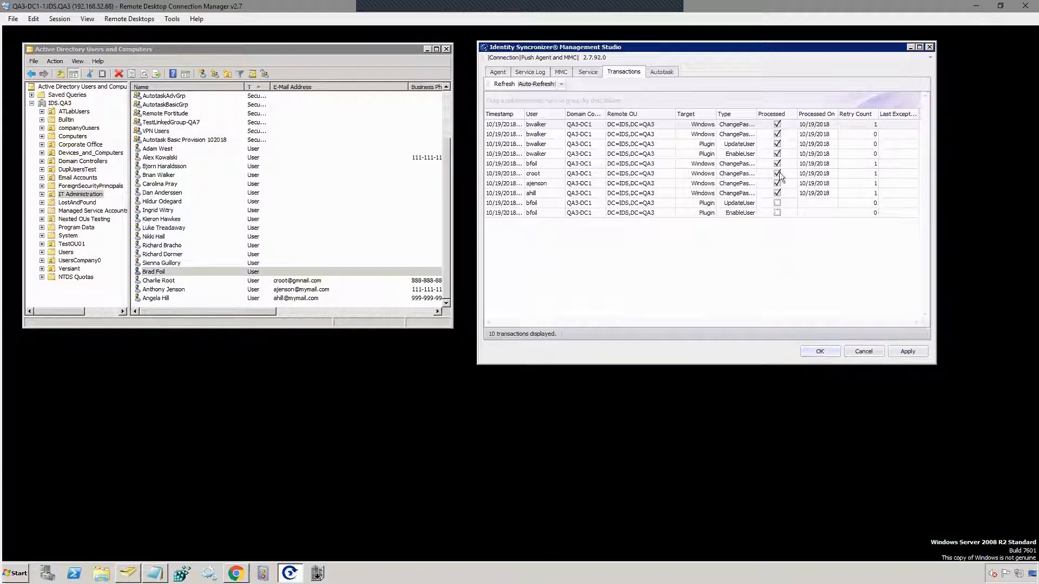
pyautogui.click(587, 72)
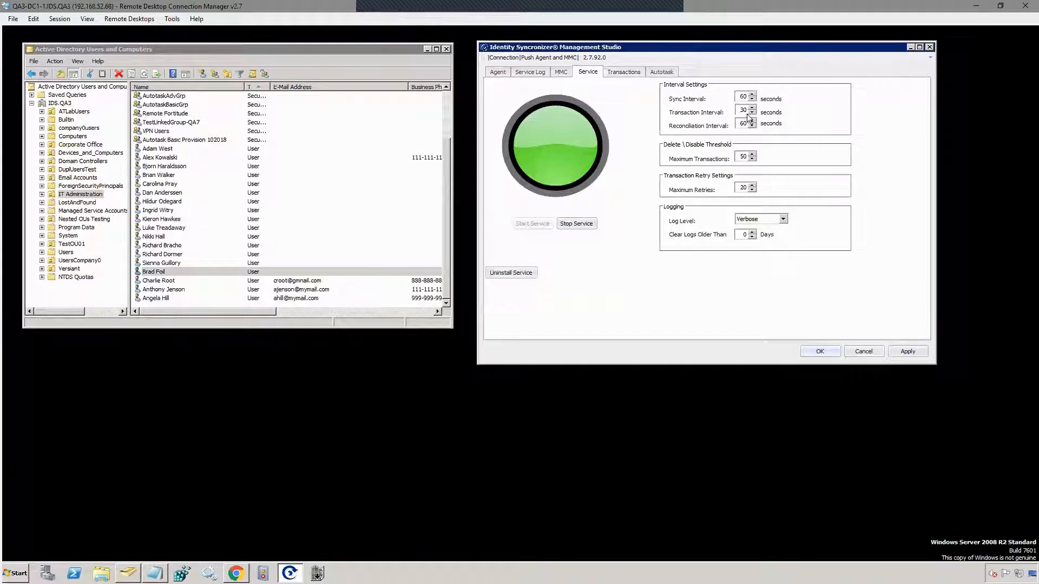
pyautogui.click(612, 74)
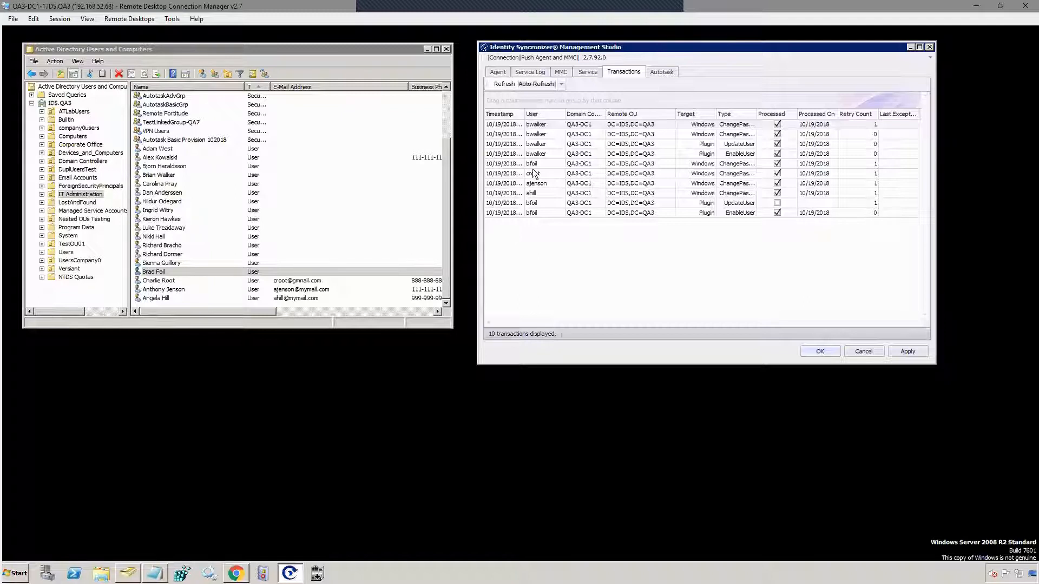
pyautogui.click(504, 86)
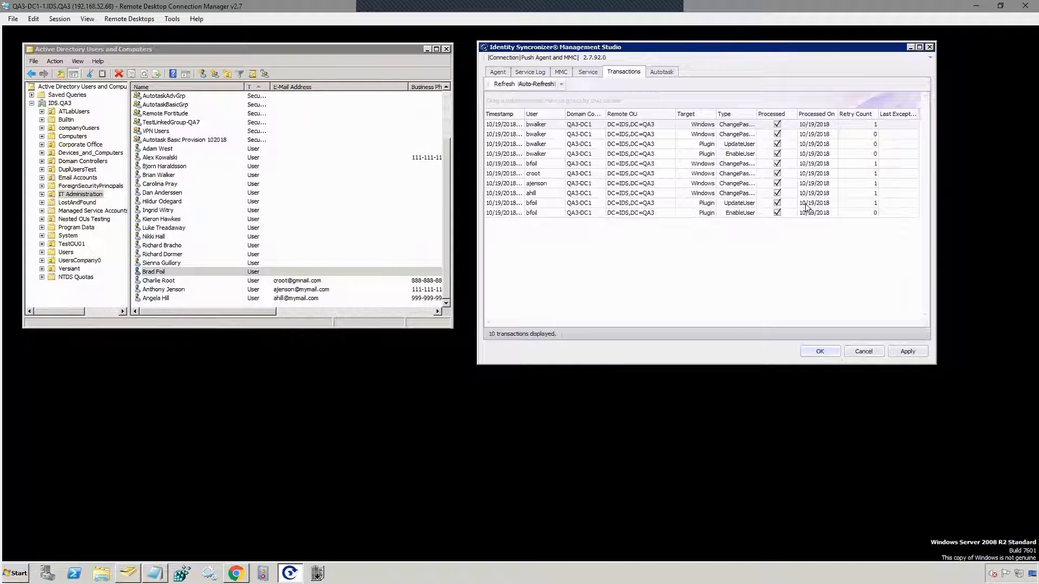
# - Switch to the Autotask contacts for IDSync Demo Customer 2016-2 and reload them with the status filter set to All
pyautogui.click(318, 575)
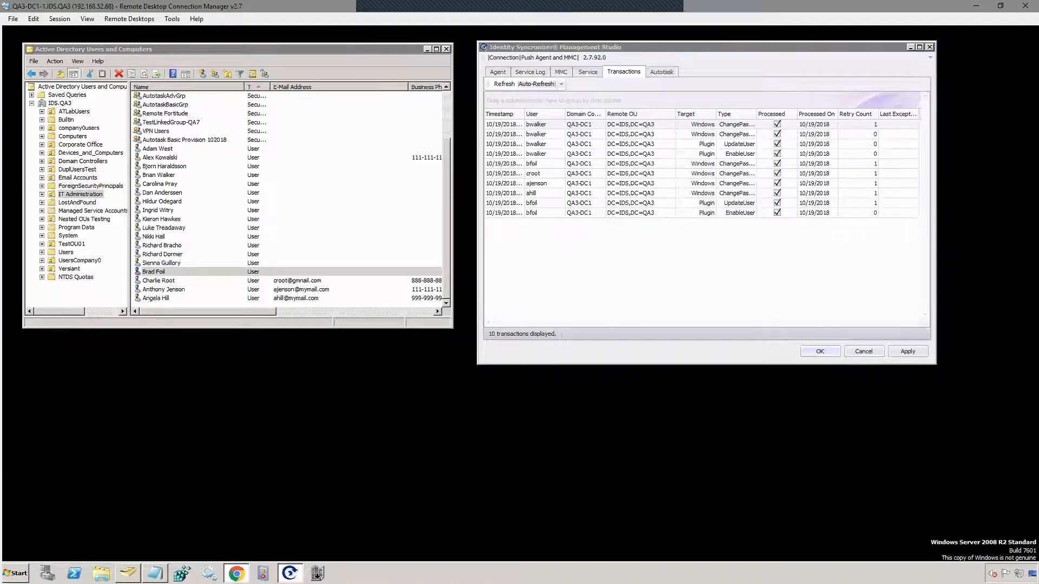
pyautogui.moveTo(235, 164); pyautogui.dragTo(292, 142)
pyautogui.click(584, 217)
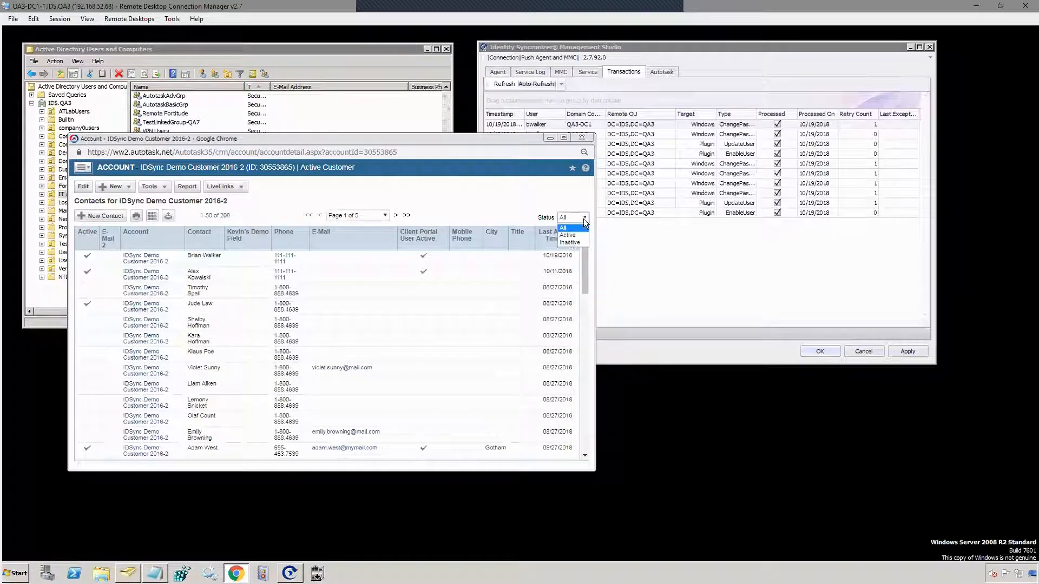
pyautogui.click(569, 225)
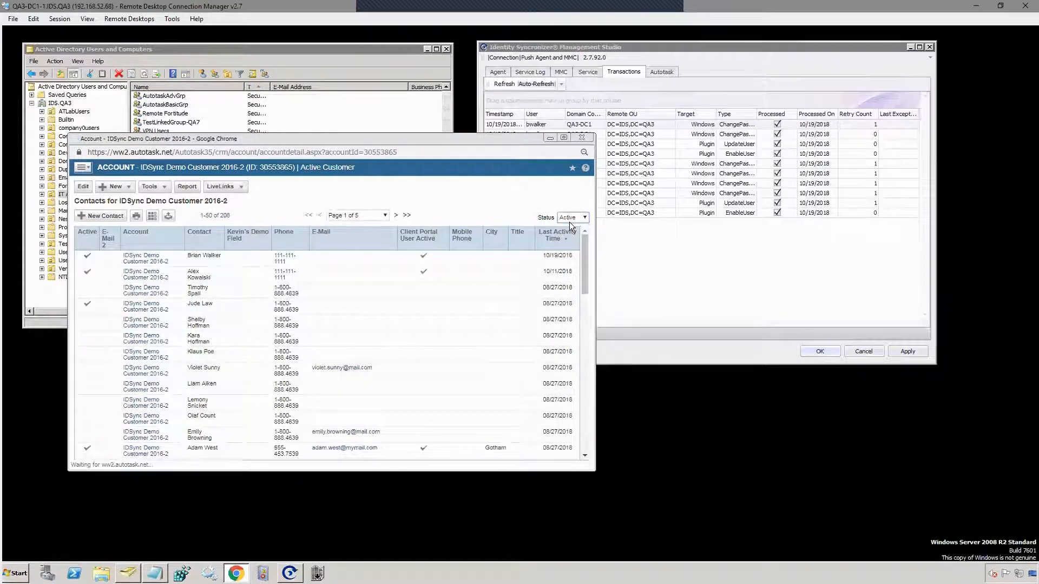
pyautogui.click(570, 218)
pyautogui.click(570, 233)
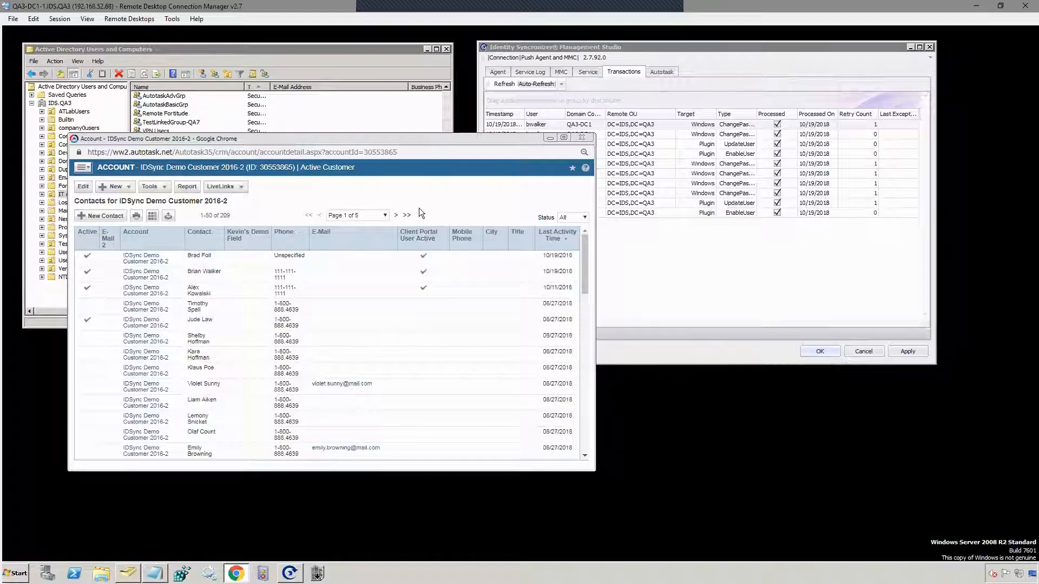
pyautogui.click(656, 285)
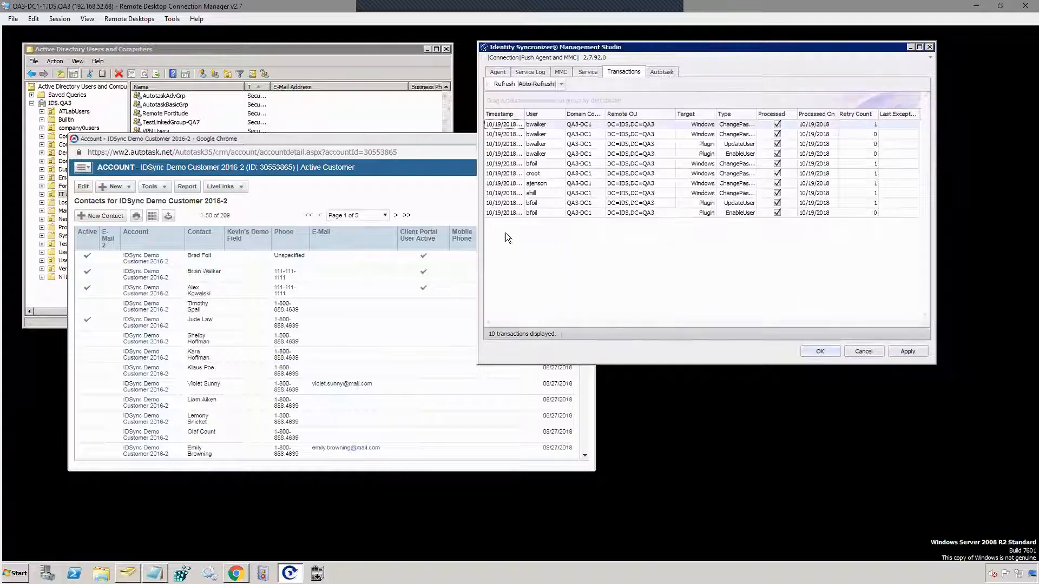
# - Set the Autotask standard client access of the Autotask Basic Provision 102018 group to Advanced
pyautogui.click(314, 54)
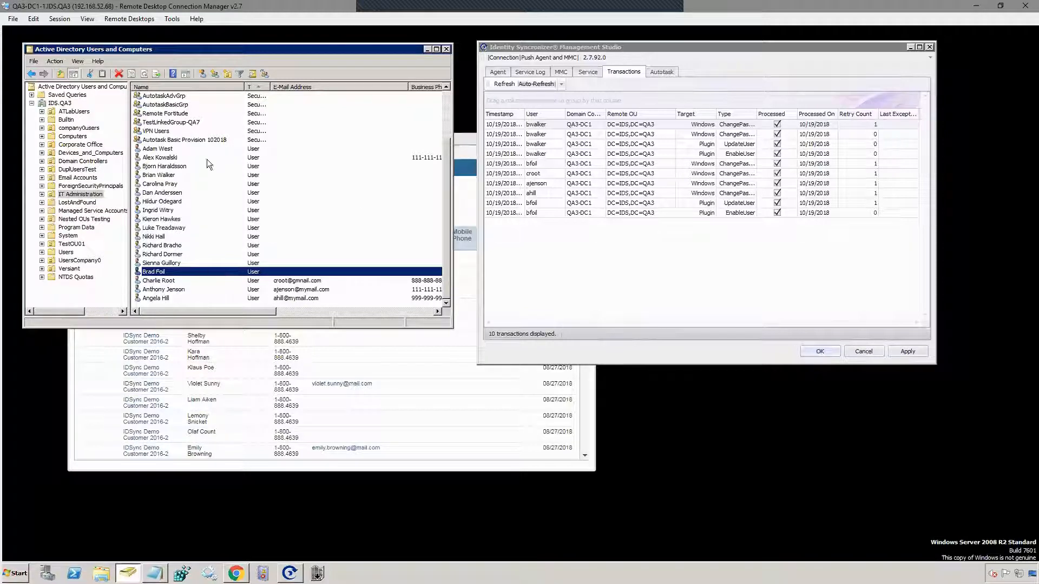
pyautogui.click(207, 140)
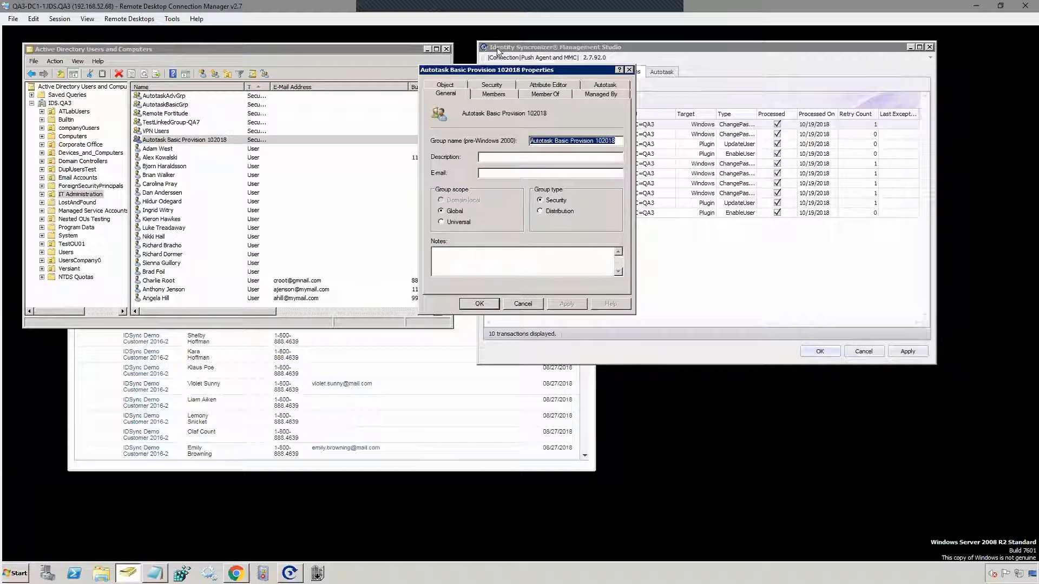
pyautogui.click(598, 86)
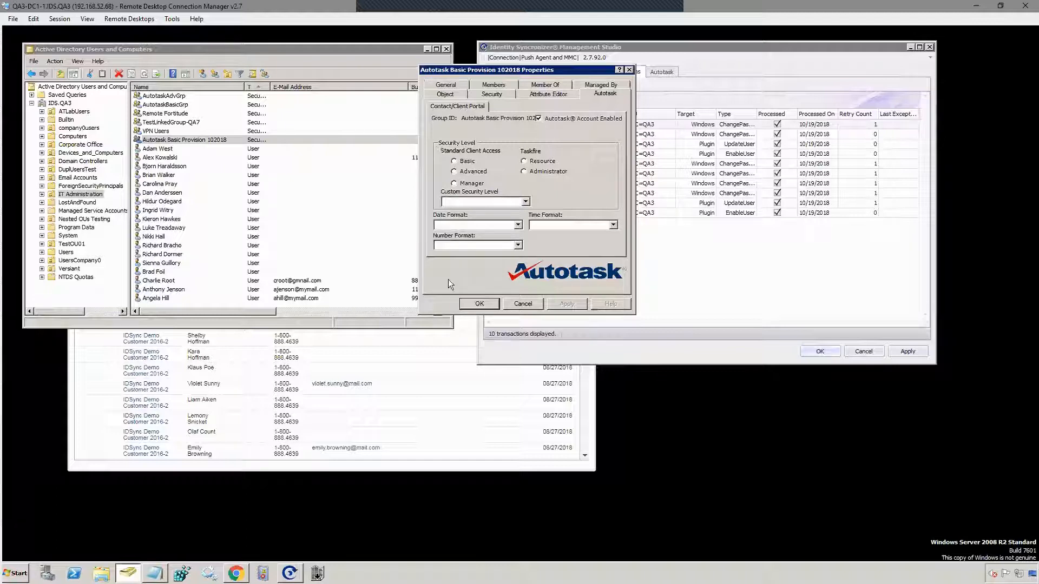
pyautogui.click(454, 171)
# - Set the group's formats to MM/dd/yyyy dates, hh:mm tt times and X,XXX.XX numbers, save them, and refresh the transactions list
pyautogui.click(473, 223)
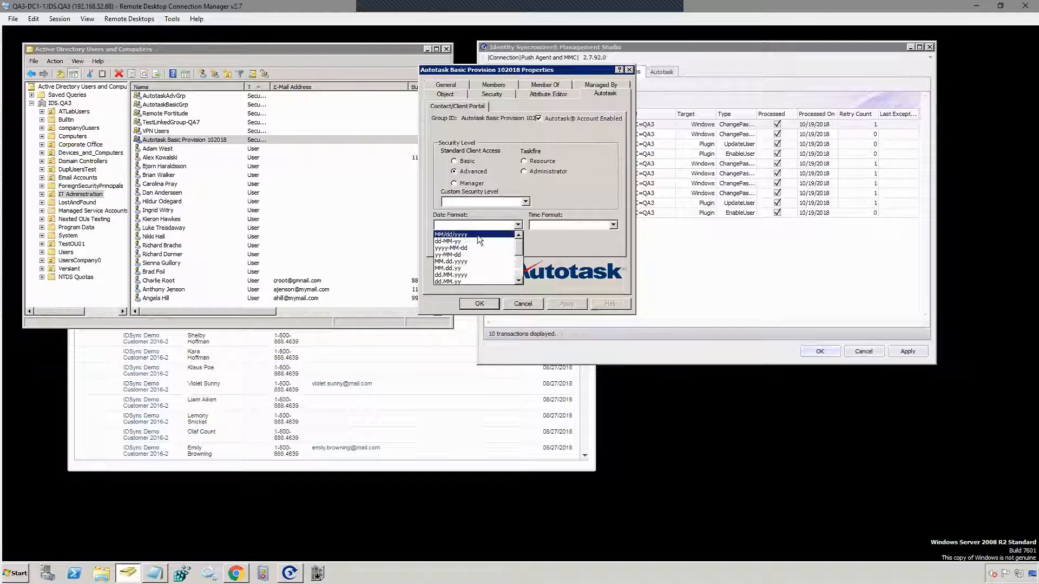
pyautogui.click(477, 235)
pyautogui.click(560, 227)
pyautogui.click(557, 234)
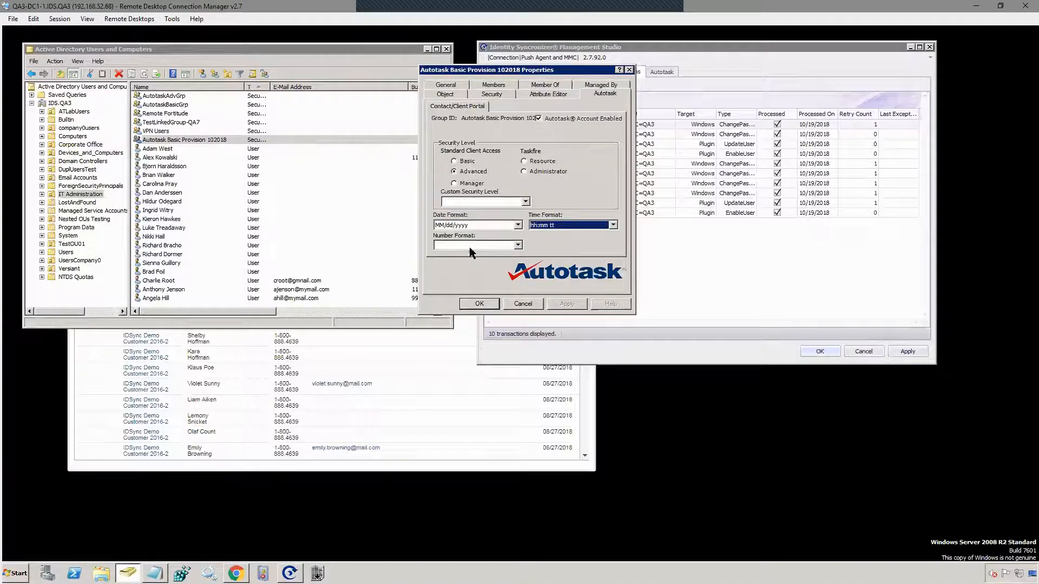
pyautogui.click(476, 245)
pyautogui.click(463, 254)
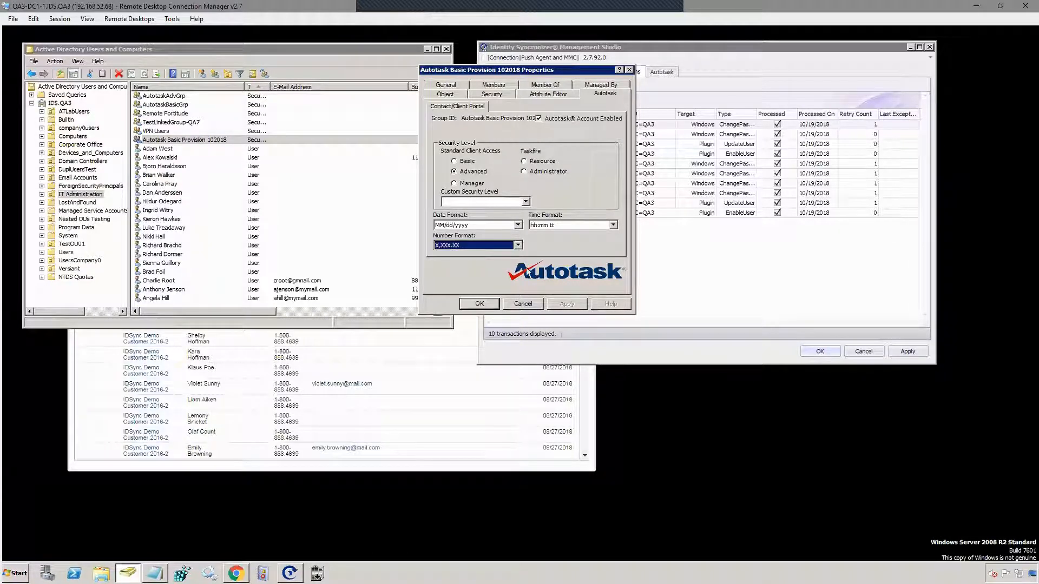
pyautogui.click(486, 305)
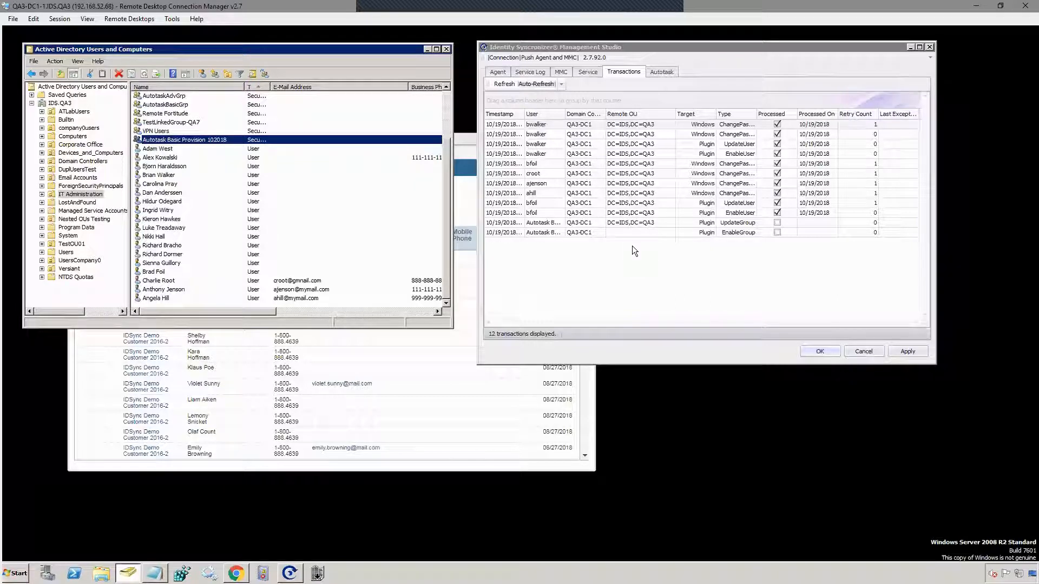
pyautogui.click(501, 85)
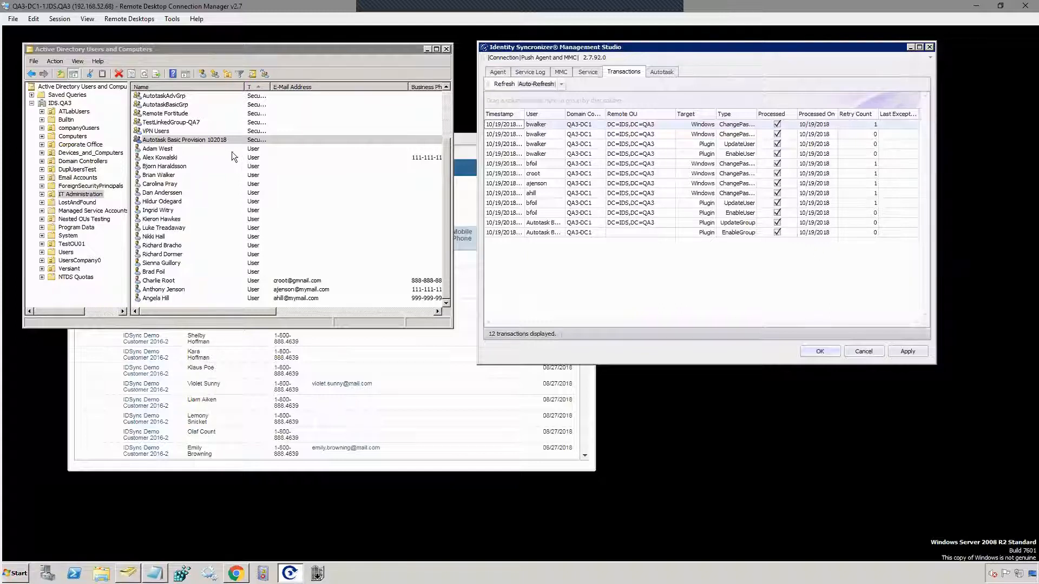
# - Add the second-to-last listed IT Administration user as a member of the Autotask Basic Provision 102018 group
pyautogui.click(170, 139)
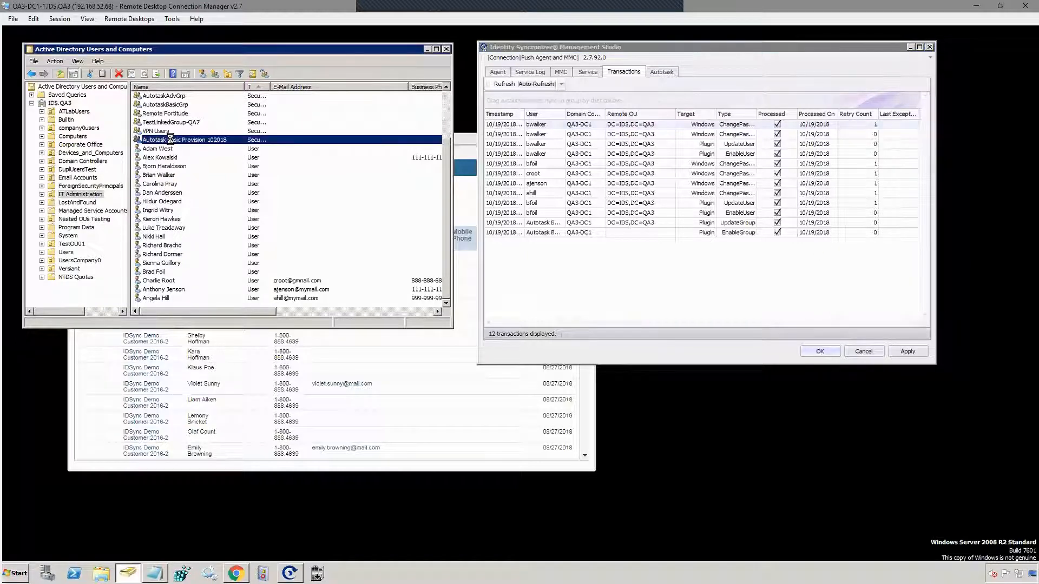
pyautogui.doubleClick(170, 139)
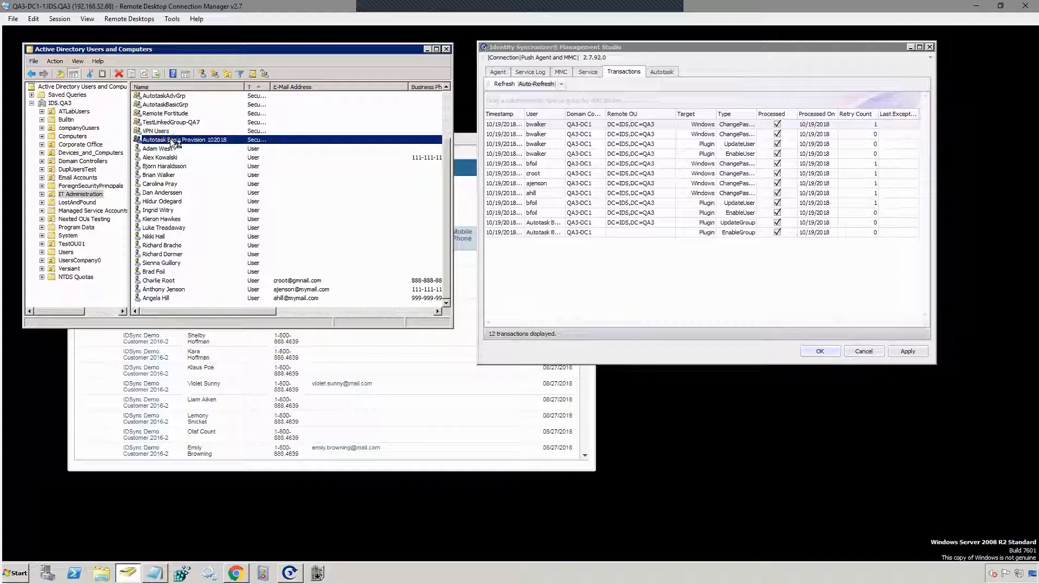
pyautogui.click(491, 96)
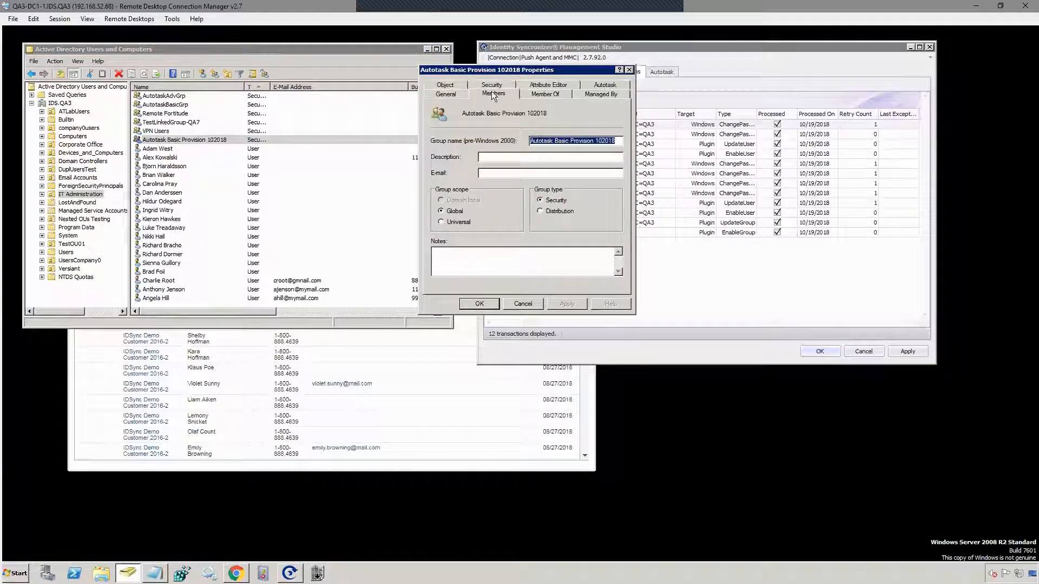
pyautogui.click(455, 258)
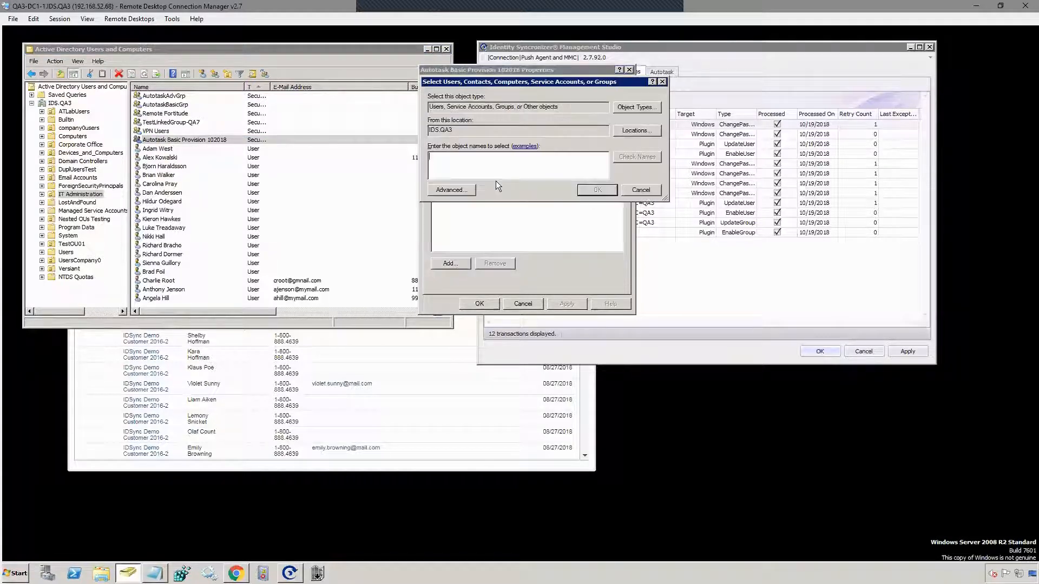
pyautogui.write('anthony')
pyautogui.press('Return')
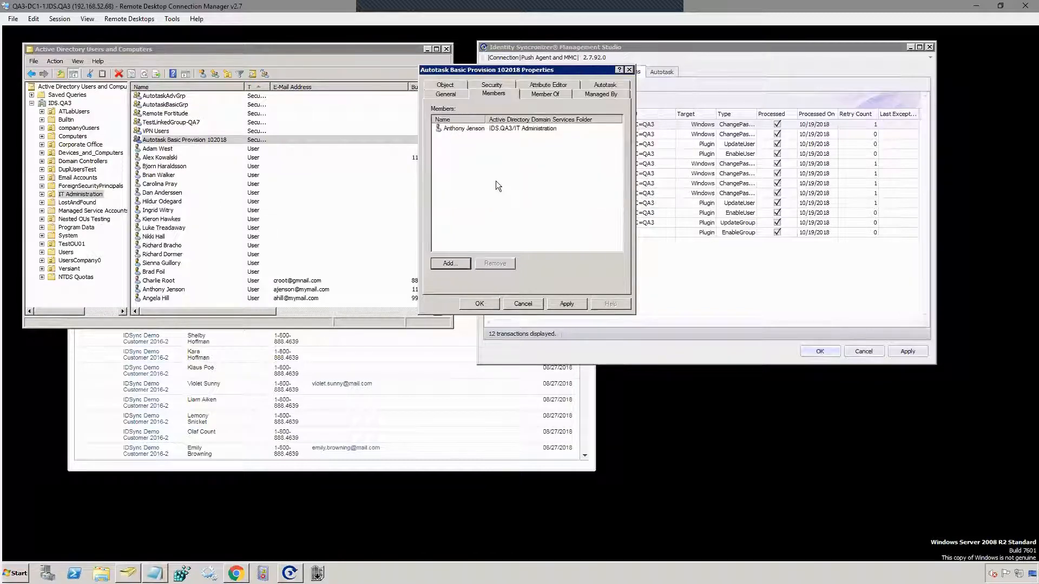
# - Add the last listed IT Administration user to the group's members as well and save the membership
pyautogui.click(450, 263)
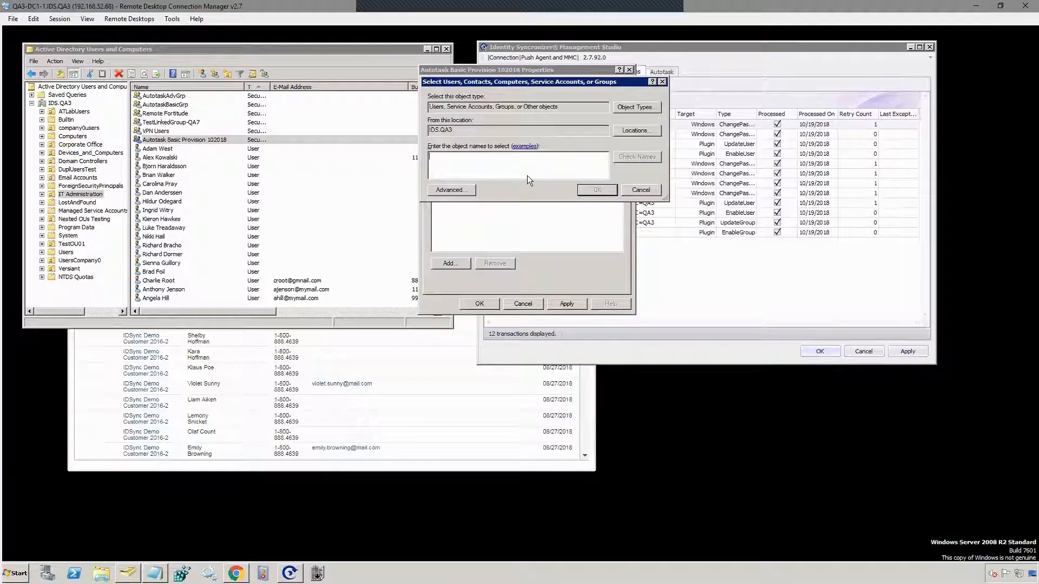
pyautogui.write('ange')
pyautogui.press('Return')
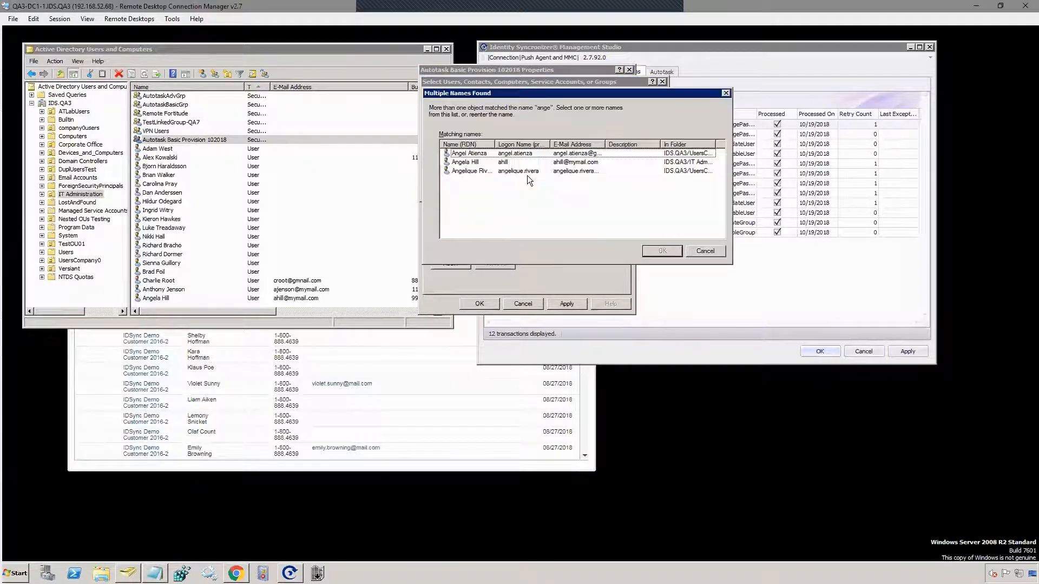
pyautogui.doubleClick(468, 161)
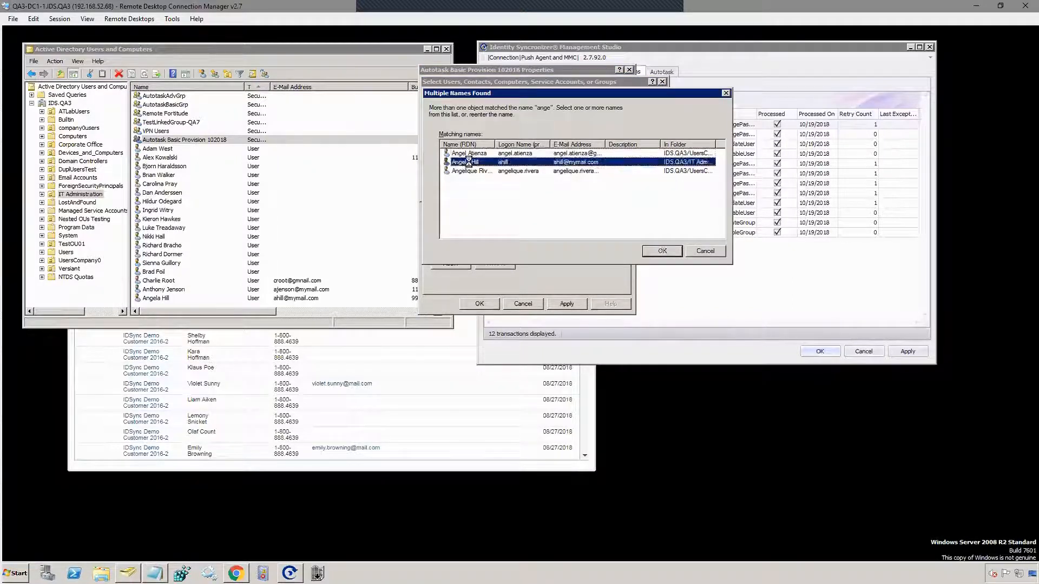
pyautogui.click(478, 301)
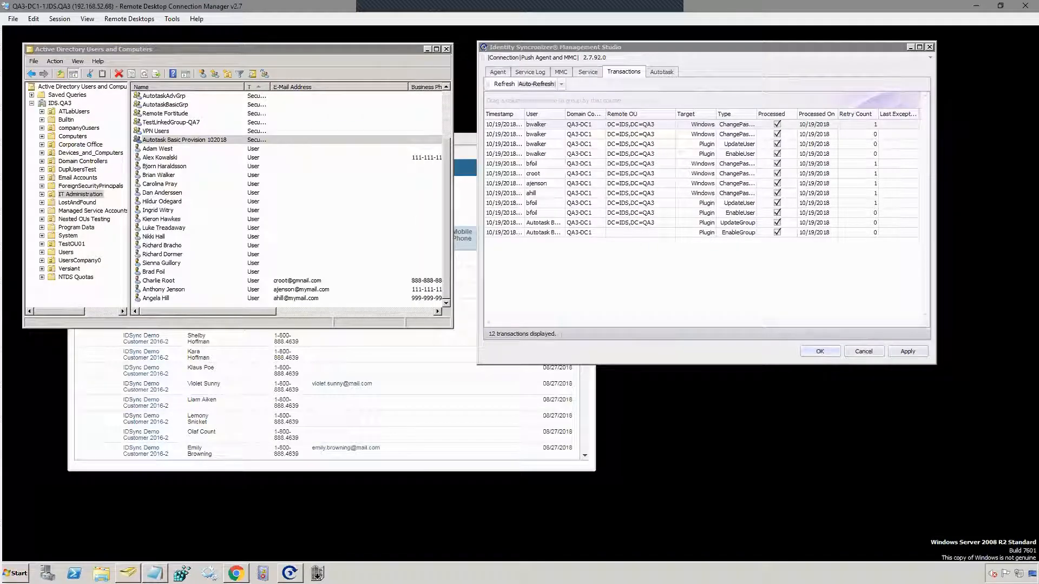
# - Refresh the transactions list and reload the Autotask account contacts, ending with the status filter on All
pyautogui.click(500, 85)
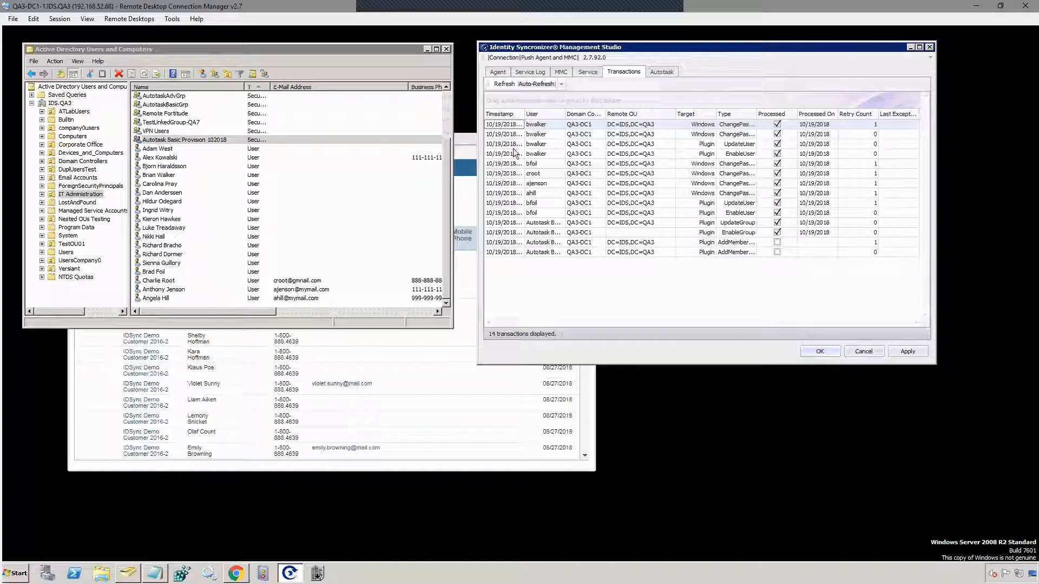
pyautogui.click(506, 85)
pyautogui.click(129, 464)
pyautogui.click(567, 221)
pyautogui.click(566, 250)
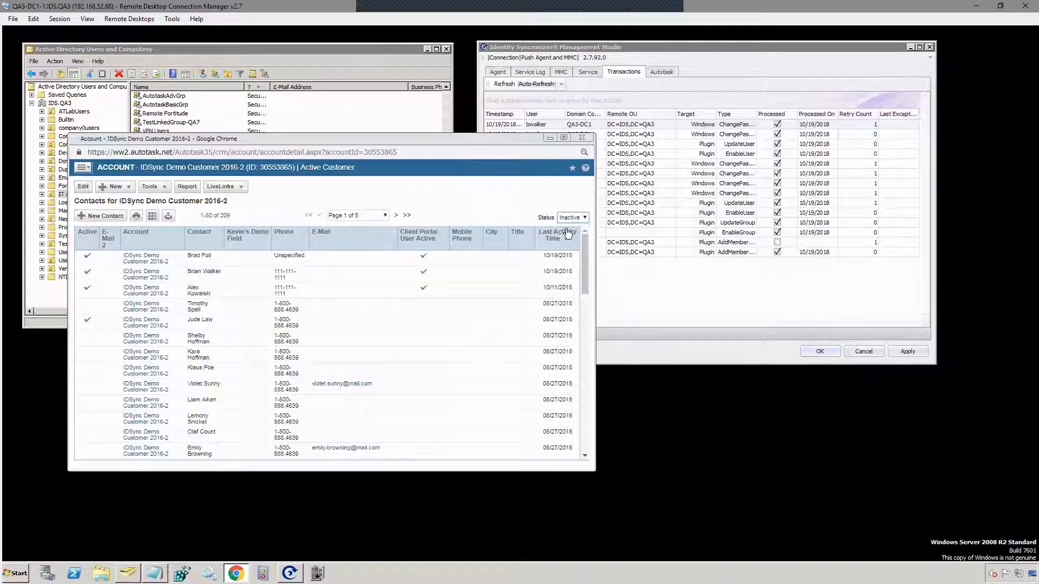
pyautogui.click(567, 217)
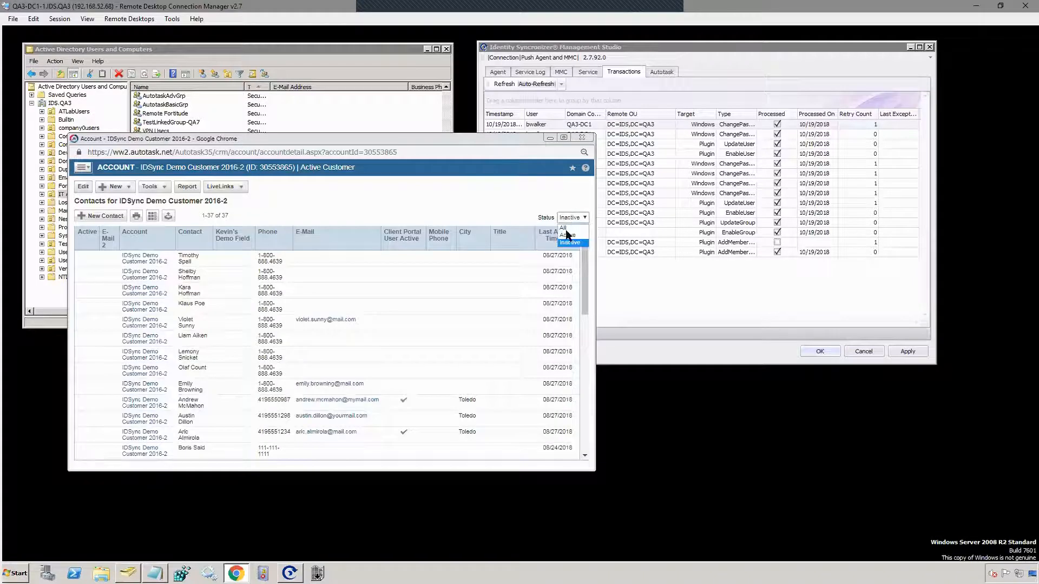
pyautogui.click(565, 228)
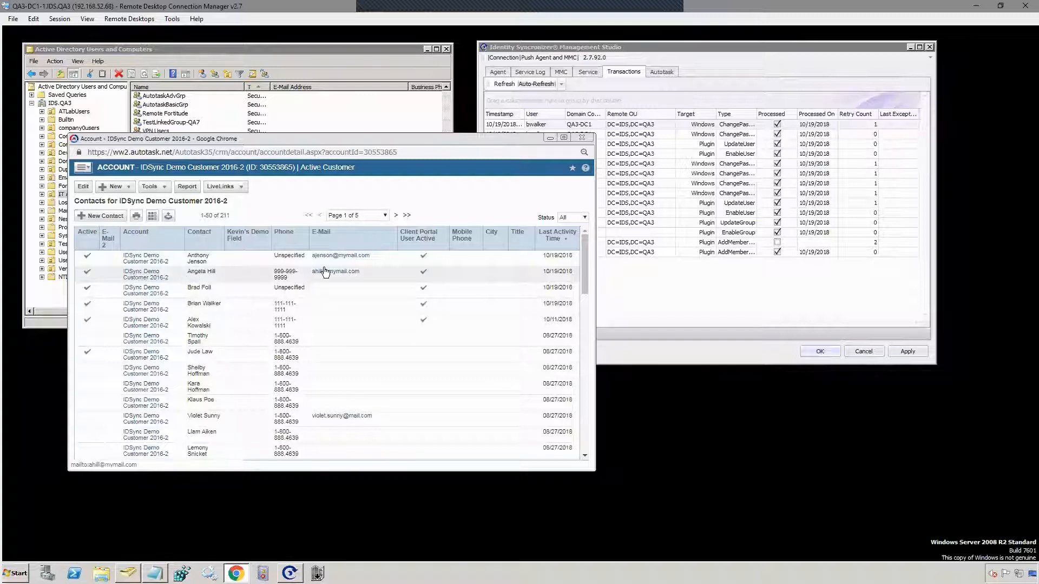
# - Open the Autotask contact of the last user added to the group and examine the contact details and department
pyautogui.click(232, 275)
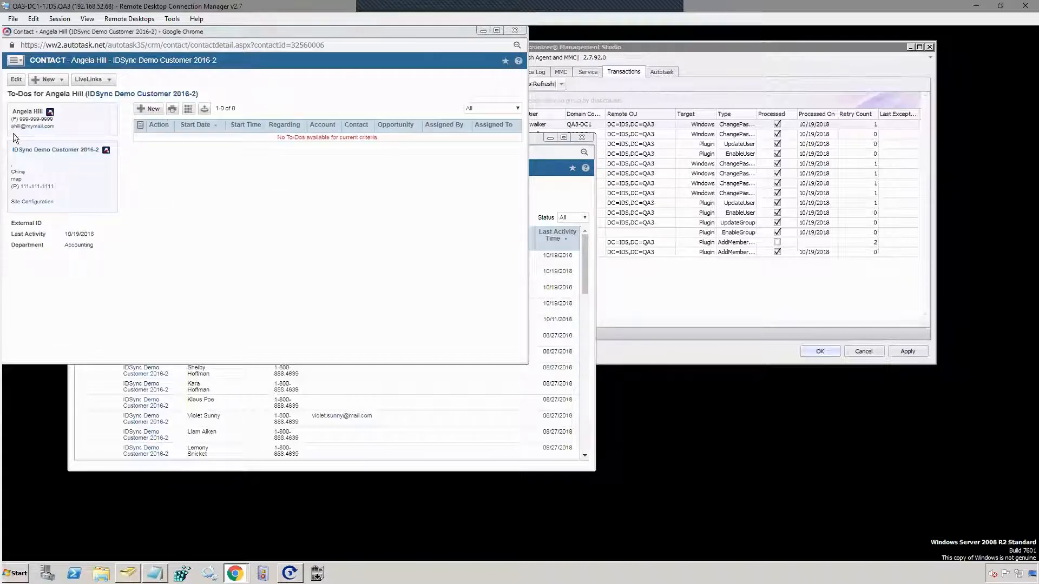
pyautogui.moveTo(20, 119)
pyautogui.mouseDown()
pyautogui.moveTo(67, 120)
pyautogui.moveTo(18, 126)
pyautogui.moveTo(11, 110)
pyautogui.mouseUp()
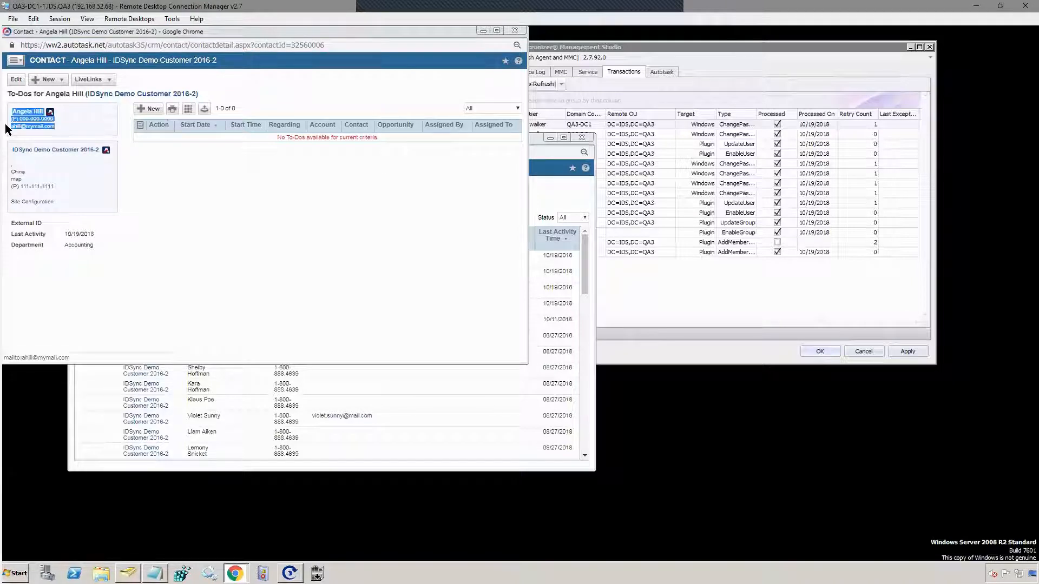
pyautogui.click(74, 123)
pyautogui.moveTo(13, 245); pyautogui.dragTo(108, 254)
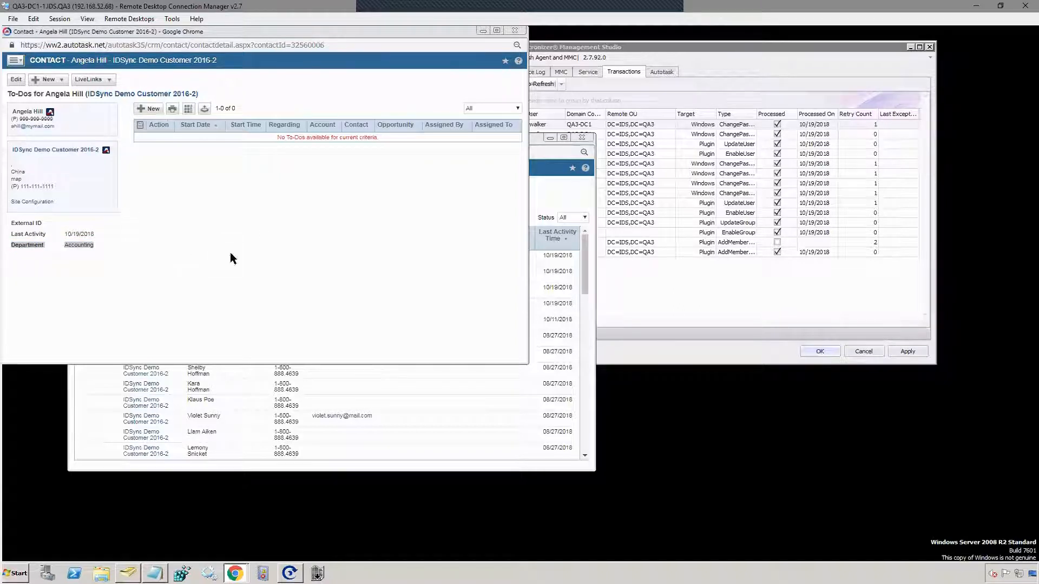
# - Open the Identity Syncronizer configuration of the IT Administration organizational unit and widen its window to show the Override Base Configuration option
pyautogui.click(95, 243)
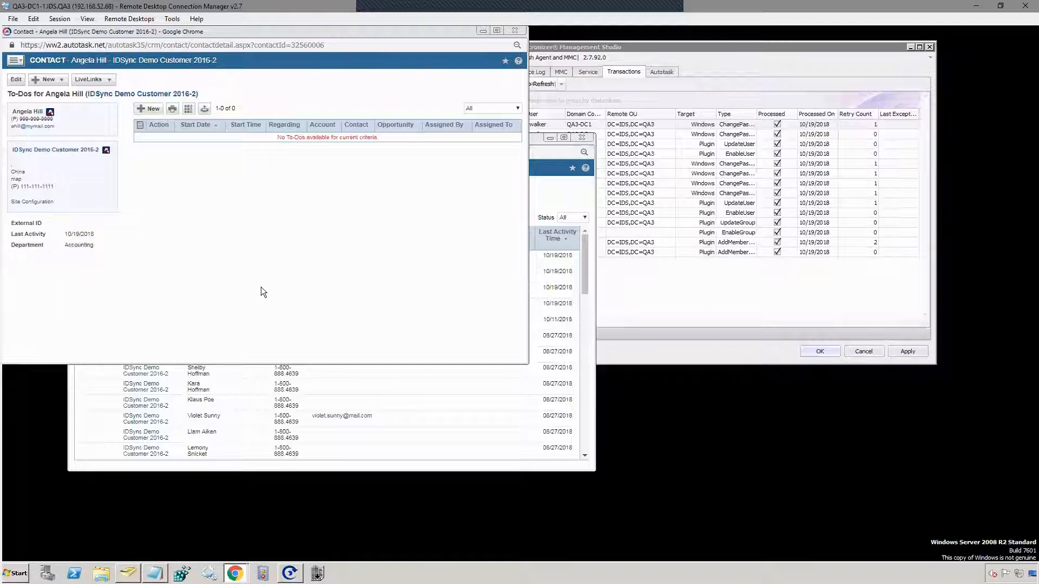
pyautogui.click(553, 152)
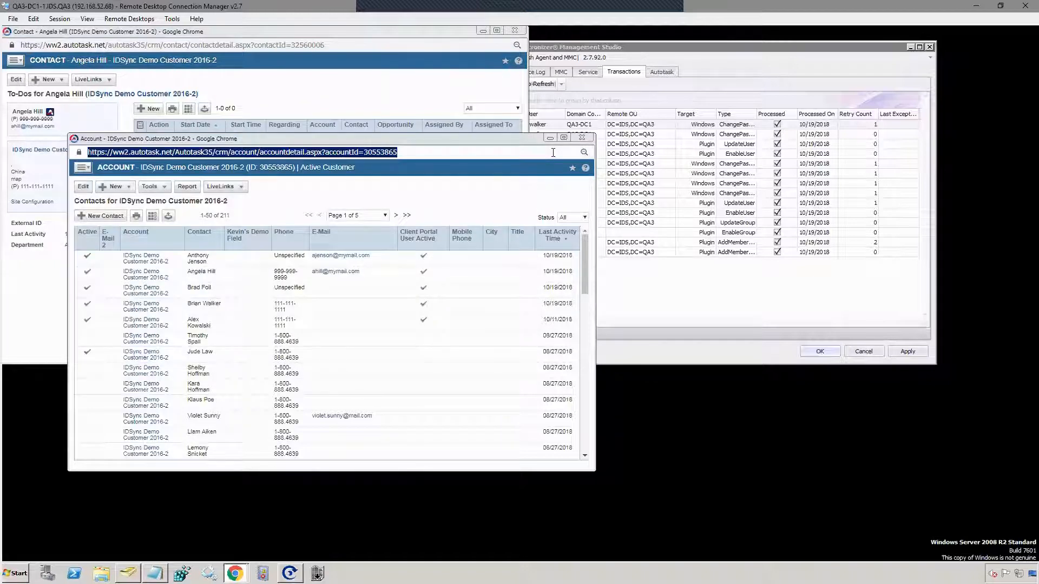
pyautogui.click(128, 573)
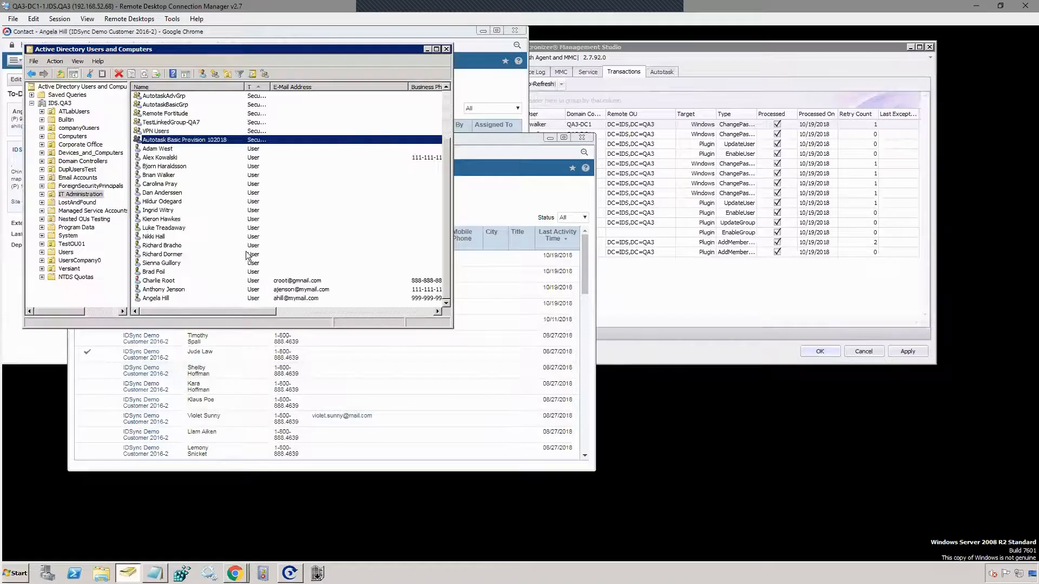
pyautogui.click(82, 195)
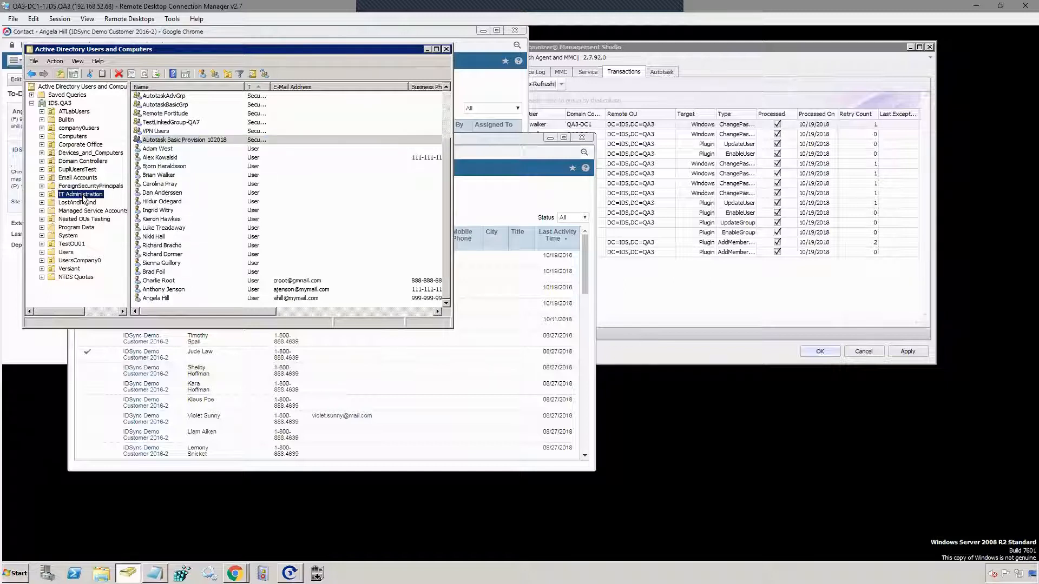
pyautogui.rightClick(83, 198)
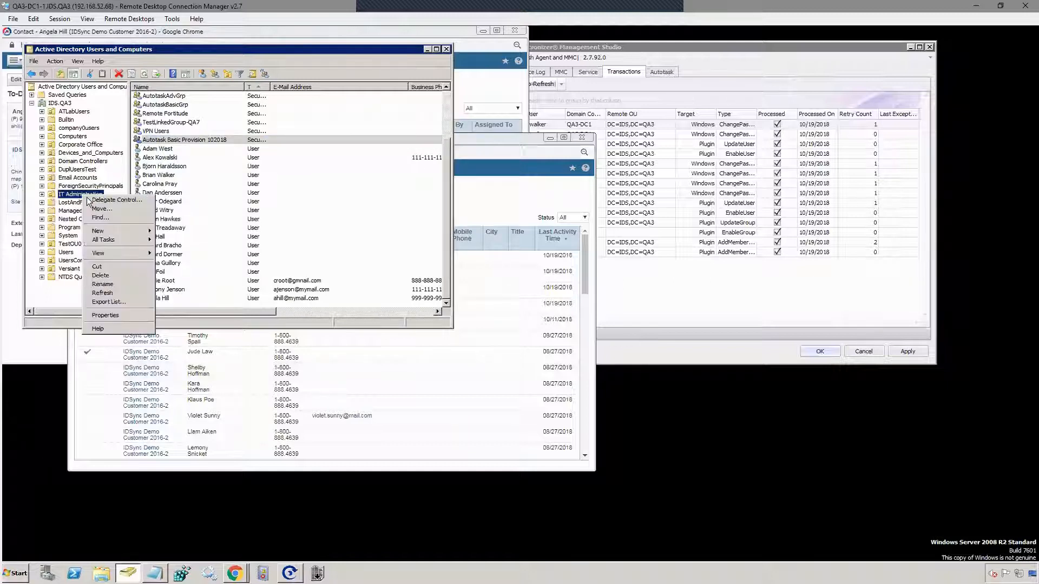
pyautogui.click(111, 313)
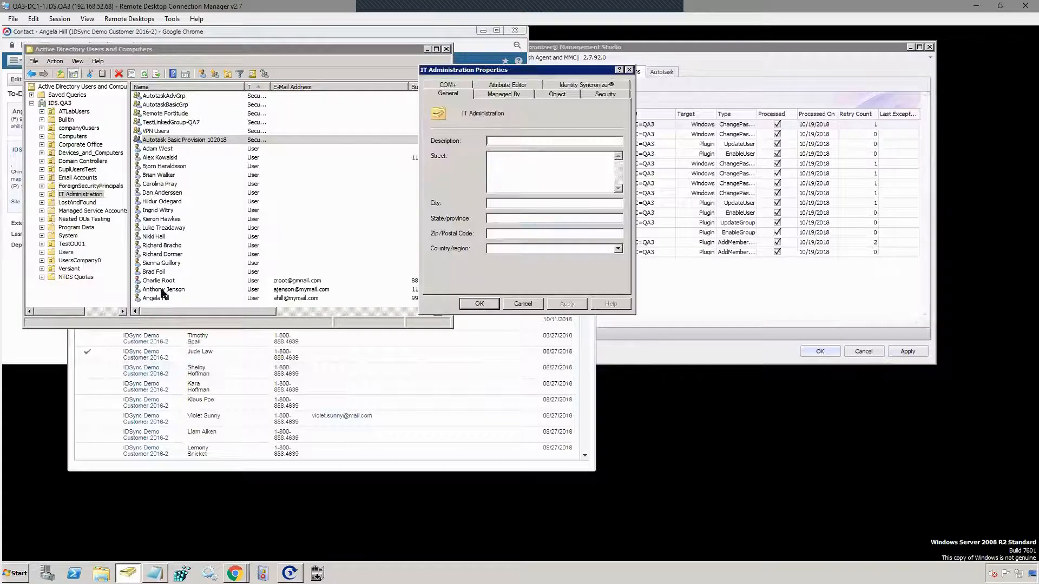
pyautogui.click(582, 83)
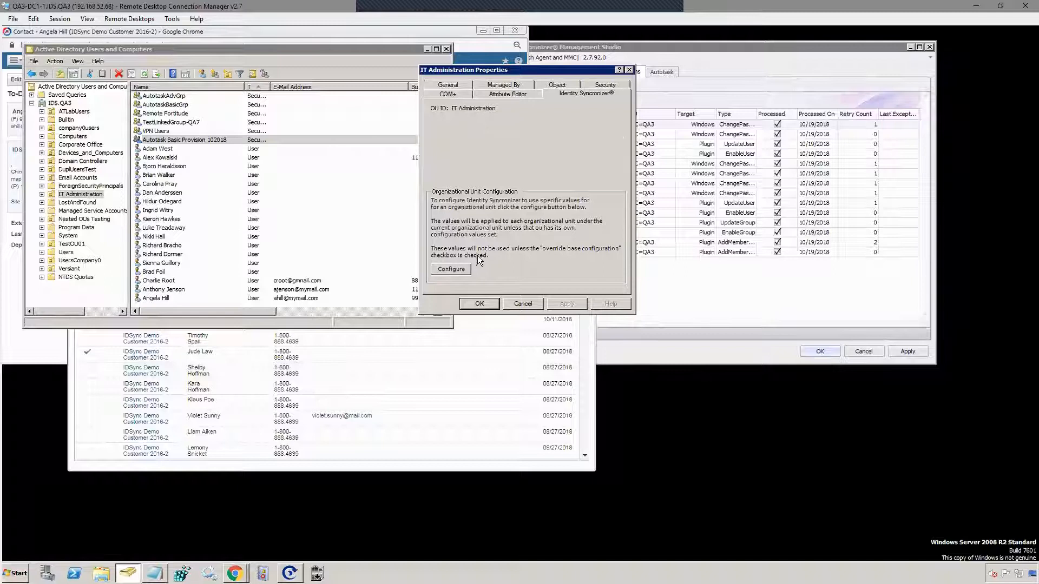
pyautogui.click(450, 269)
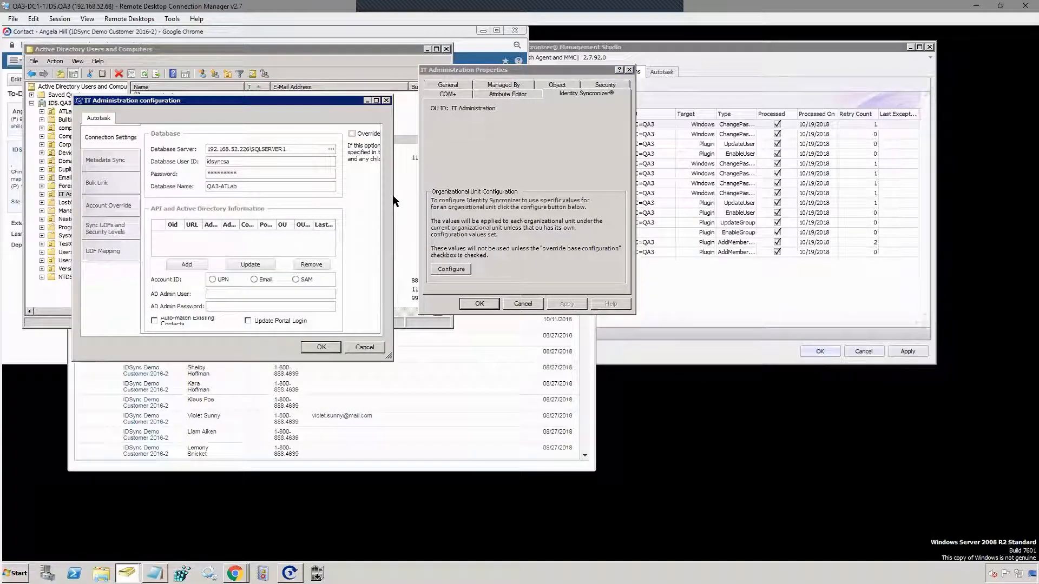
pyautogui.moveTo(394, 202); pyautogui.dragTo(587, 201)
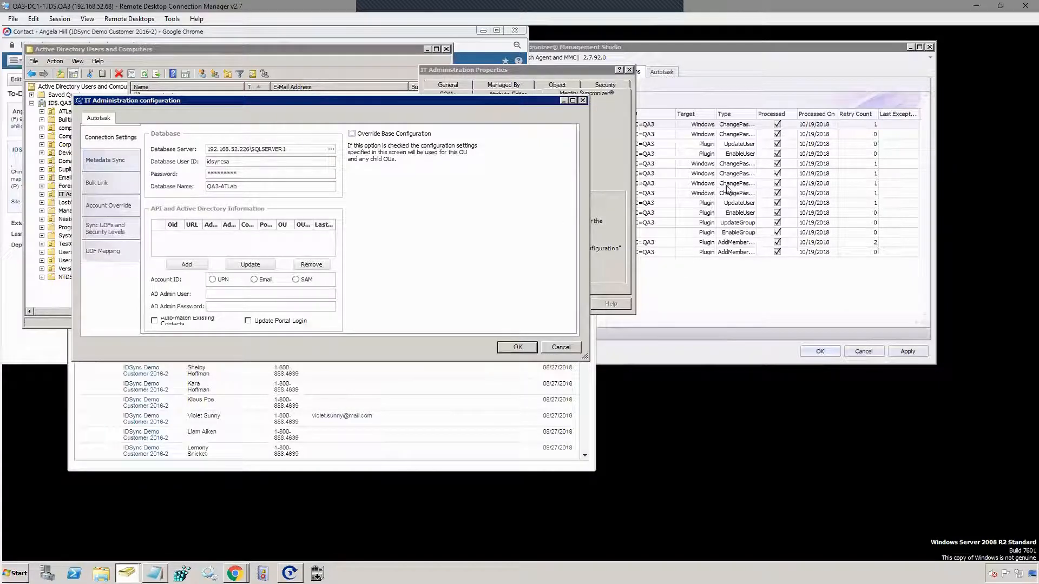
# - Show the base Autotask connection settings in Identity Syncronizer Management Studio alongside the organizational unit's settings
pyautogui.click(710, 85)
pyautogui.click(662, 72)
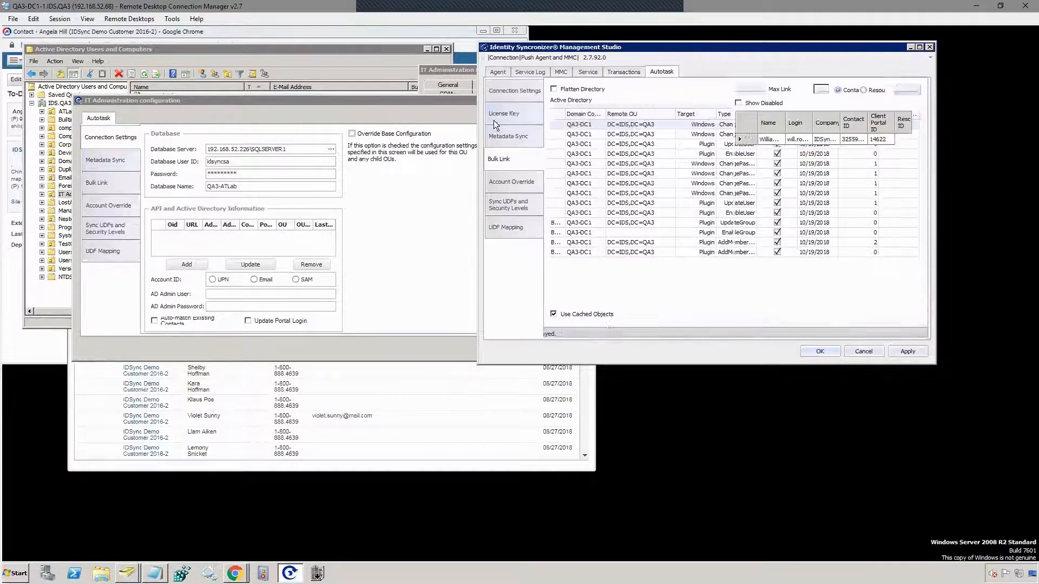
pyautogui.click(509, 89)
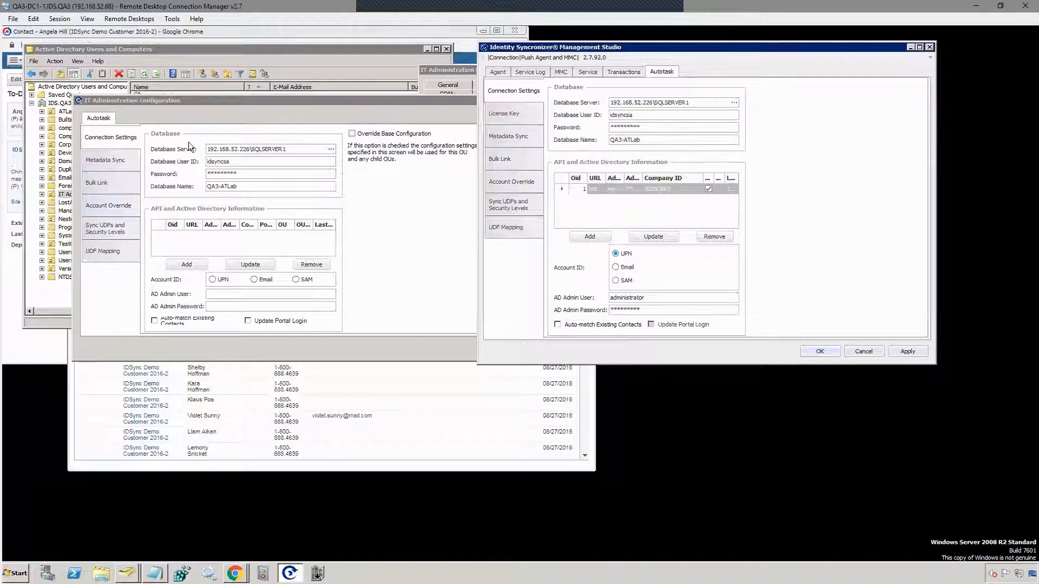
# - Review the organizational unit's Metadata Sync, Sync UDFs and Security Levels and UDF Mapping settings, and close its configuration and properties
pyautogui.click(113, 161)
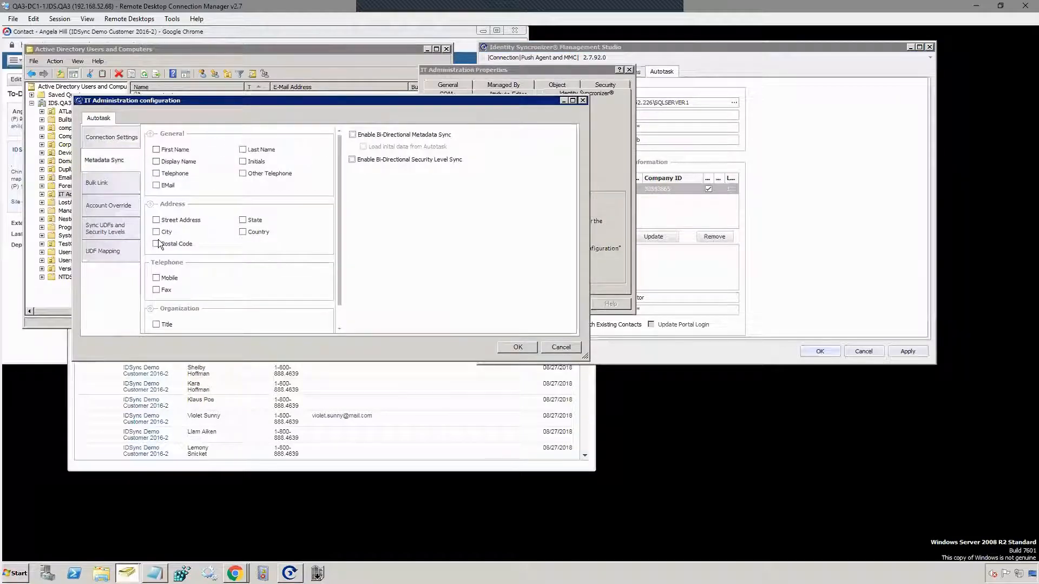
pyautogui.click(99, 232)
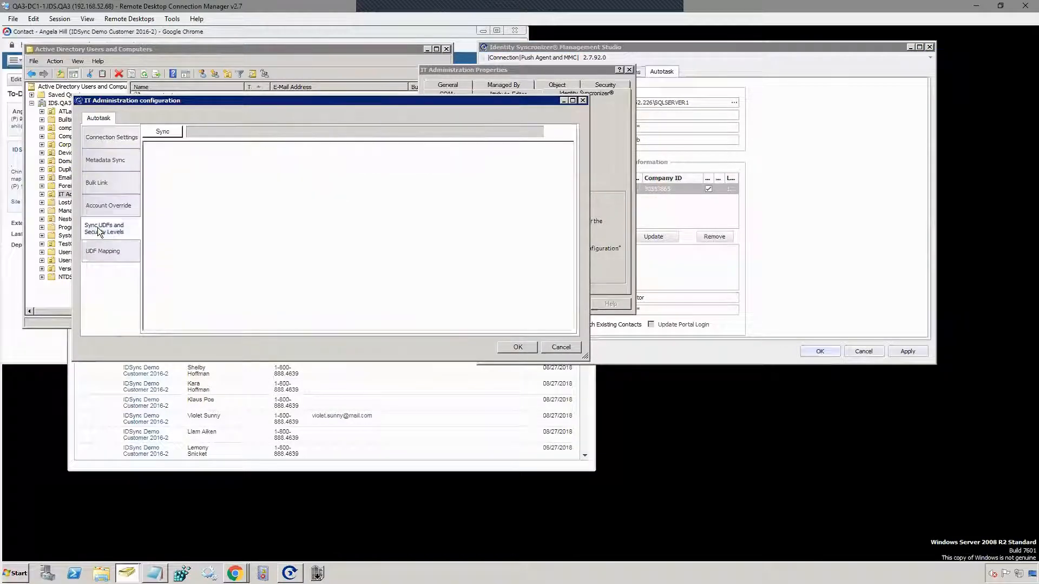
pyautogui.click(96, 252)
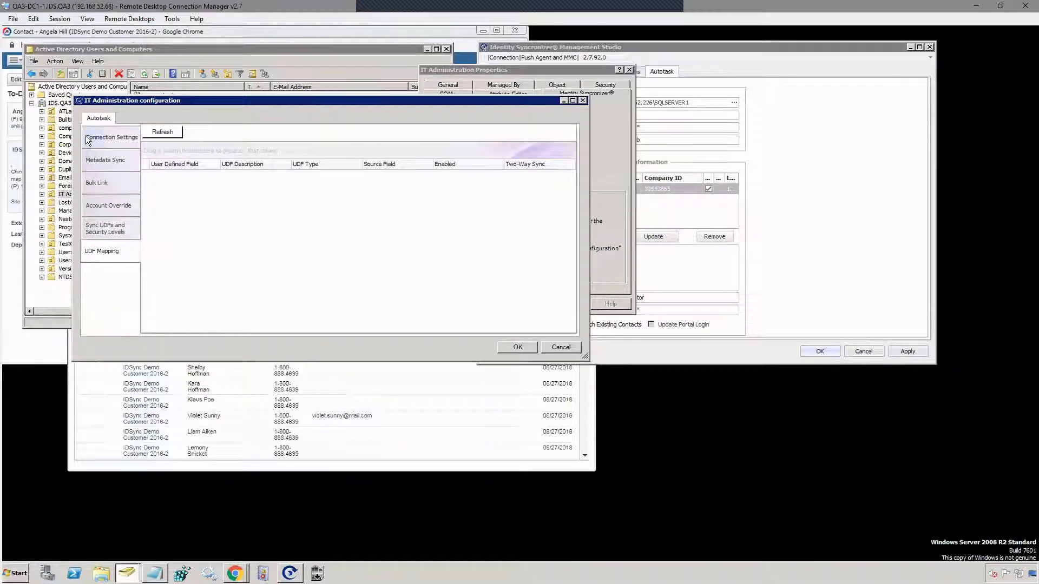
pyautogui.click(582, 101)
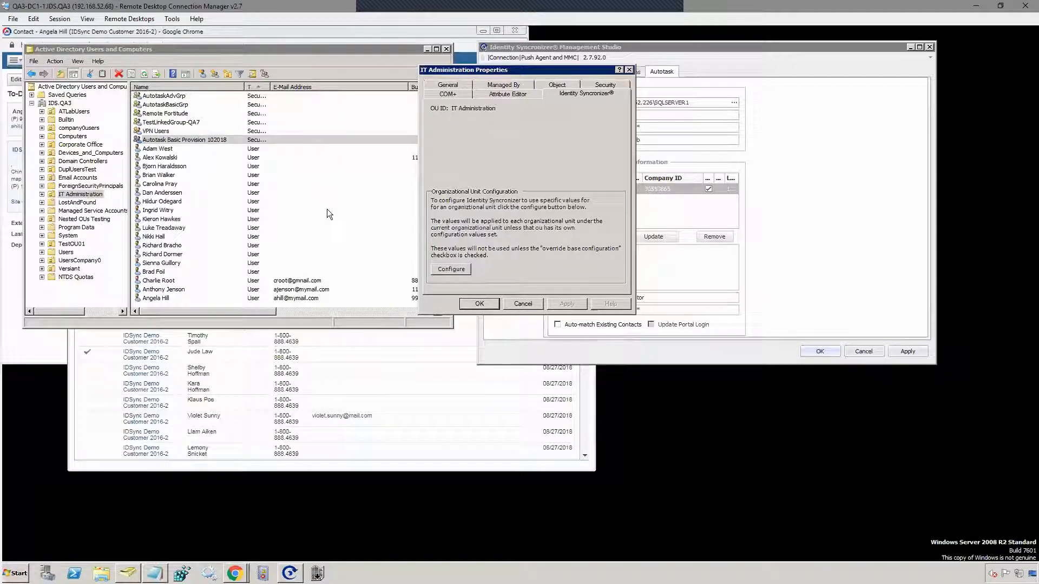
pyautogui.click(629, 70)
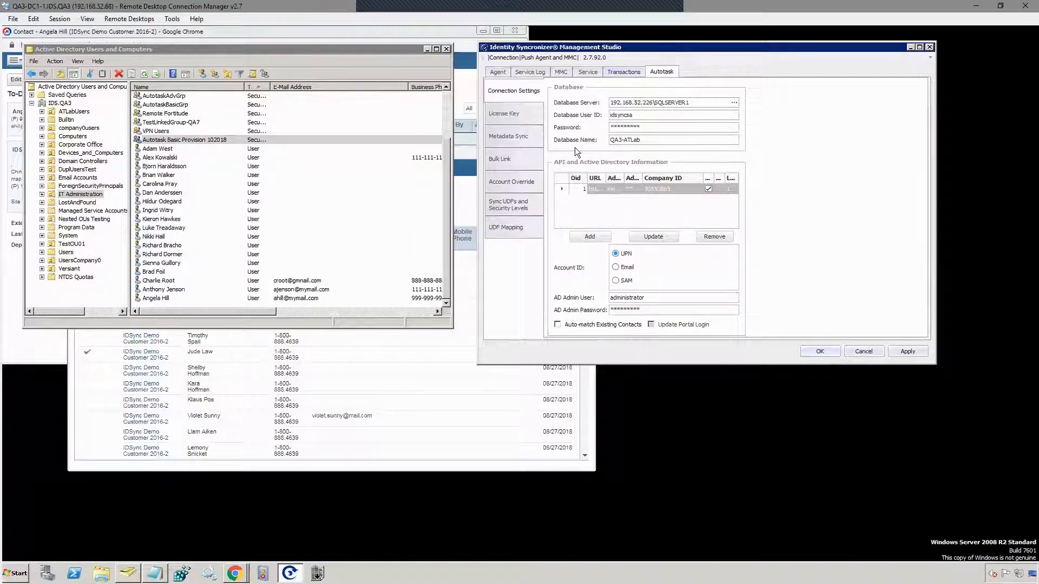
# - Add an account override row to the base Autotask configuration and set its AD field to Department
pyautogui.click(498, 190)
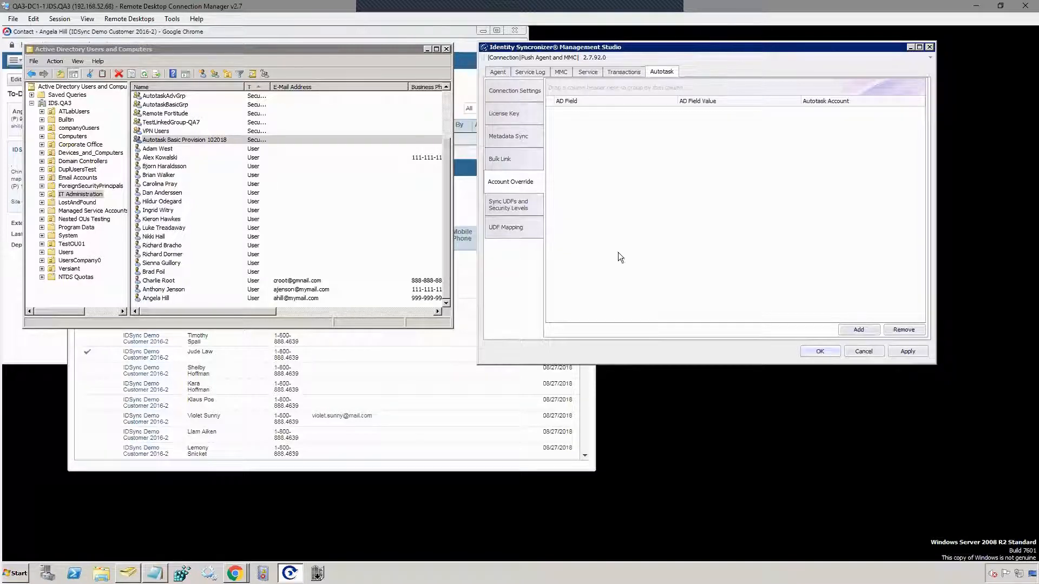
pyautogui.click(858, 331)
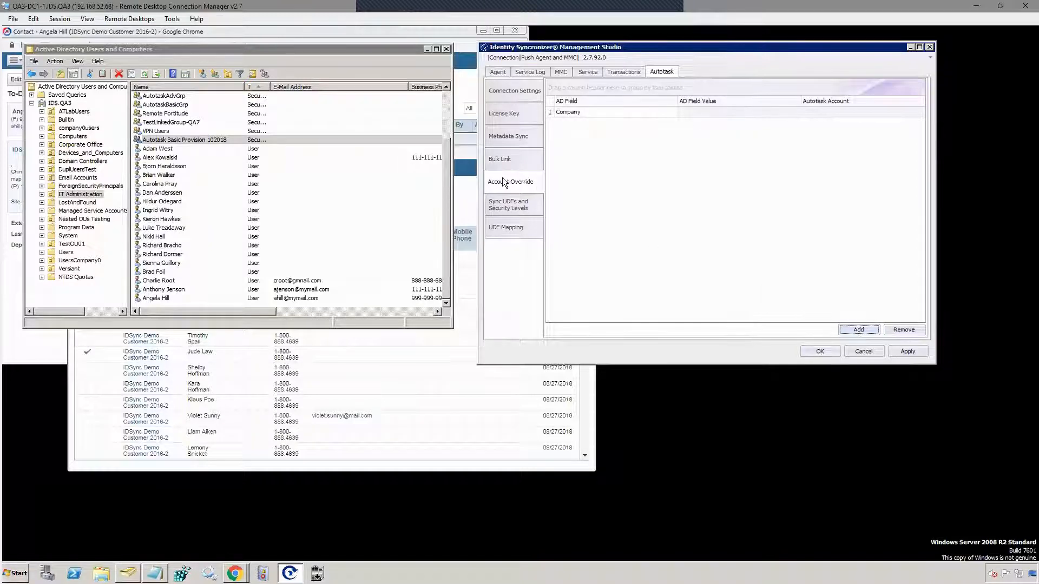
pyautogui.click(706, 108)
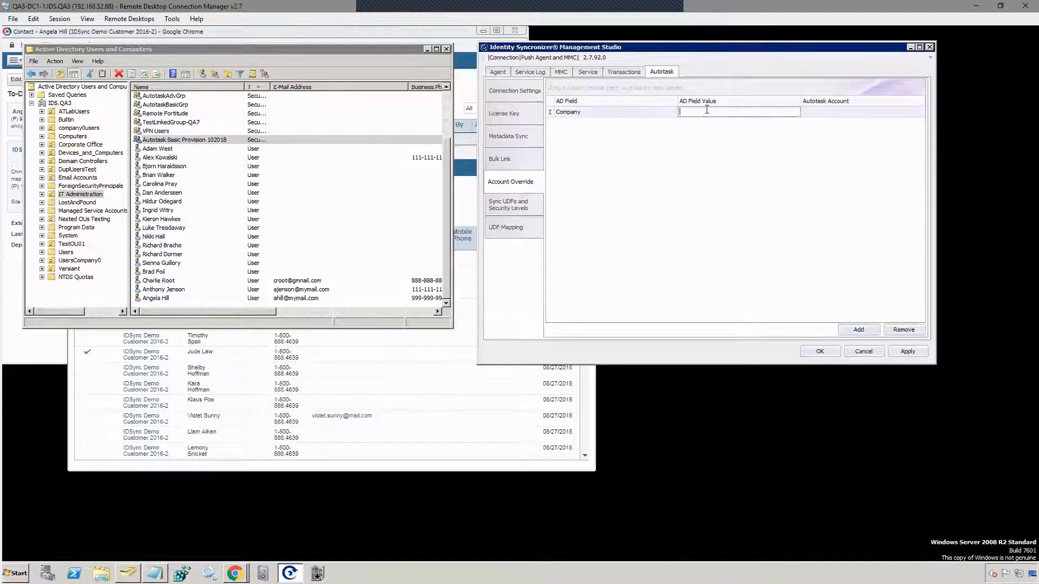
pyautogui.click(568, 112)
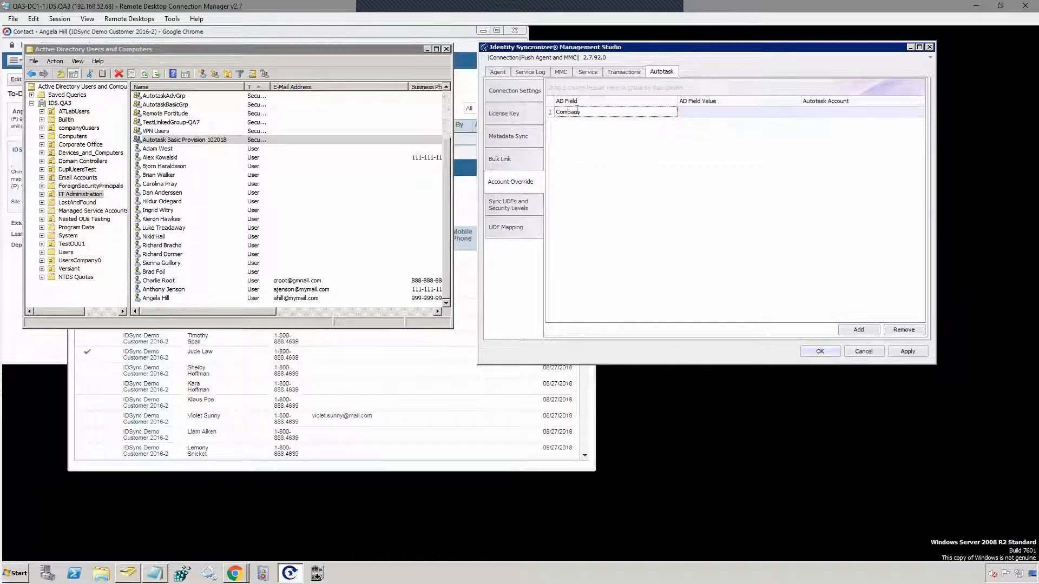
pyautogui.moveTo(585, 111); pyautogui.dragTo(525, 108)
pyautogui.write('Z')
pyautogui.press('BackSpace')
pyautogui.write('Department')
# - Set the override's AD field value to Accounting and enter a placeholder Autotask account number
pyautogui.click(701, 110)
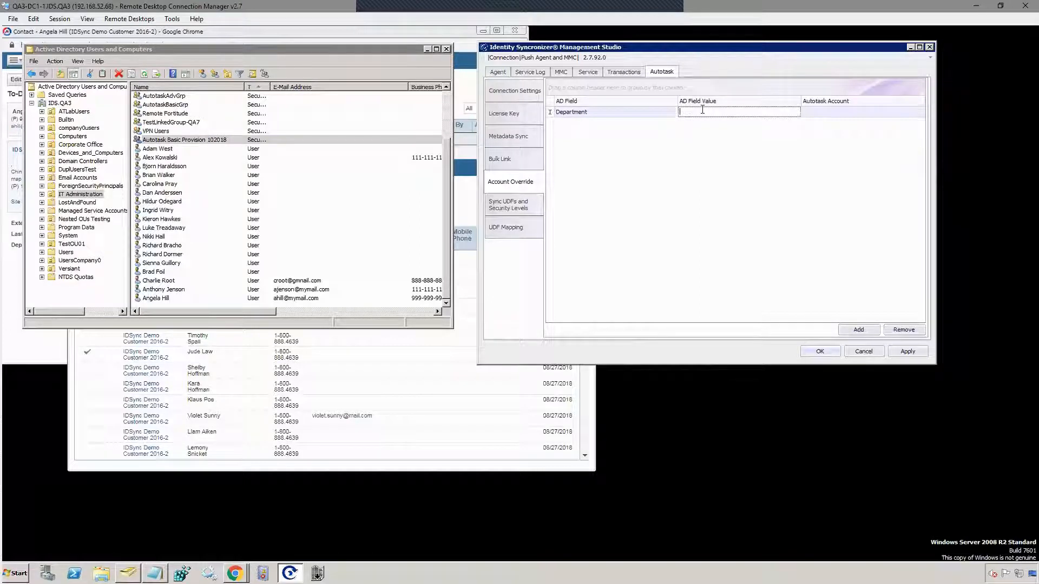
pyautogui.write('Accounting')
pyautogui.click(832, 112)
pyautogui.write('1111111')
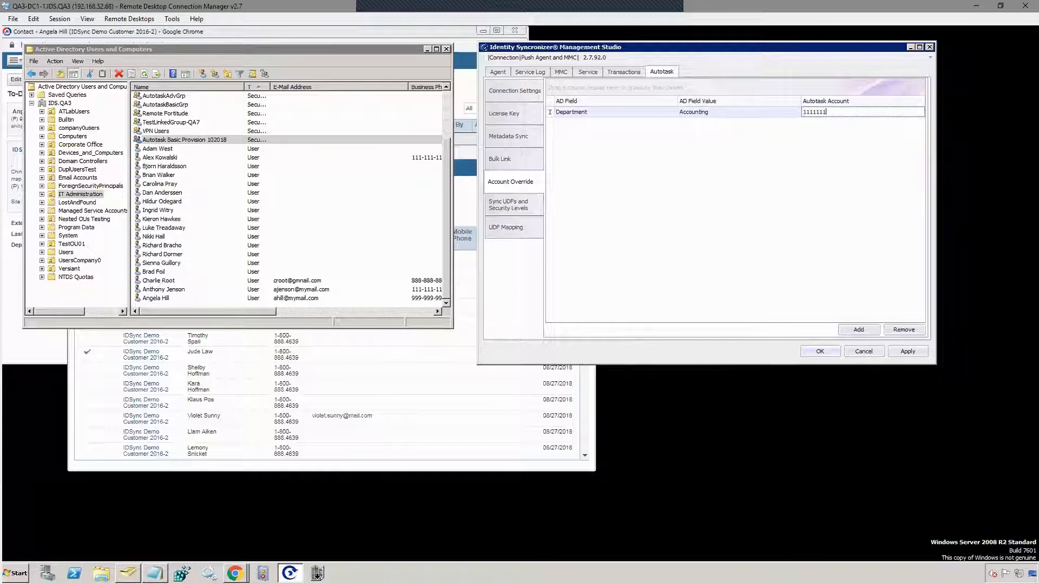
pyautogui.press('Tab')
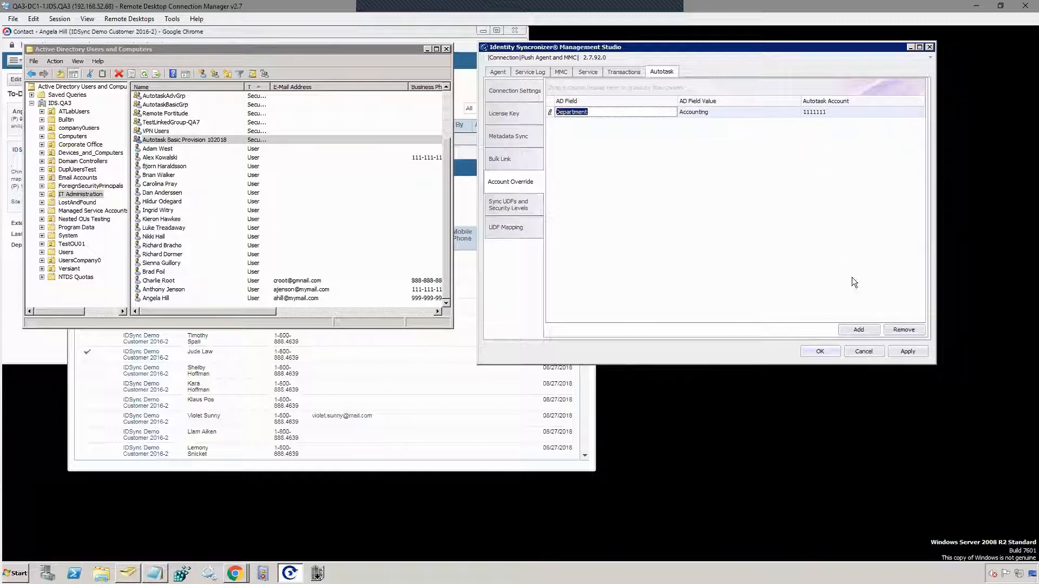
# - Add a second account override with AD field Department, value IT and another placeholder Autotask account number
pyautogui.click(858, 331)
pyautogui.click(588, 124)
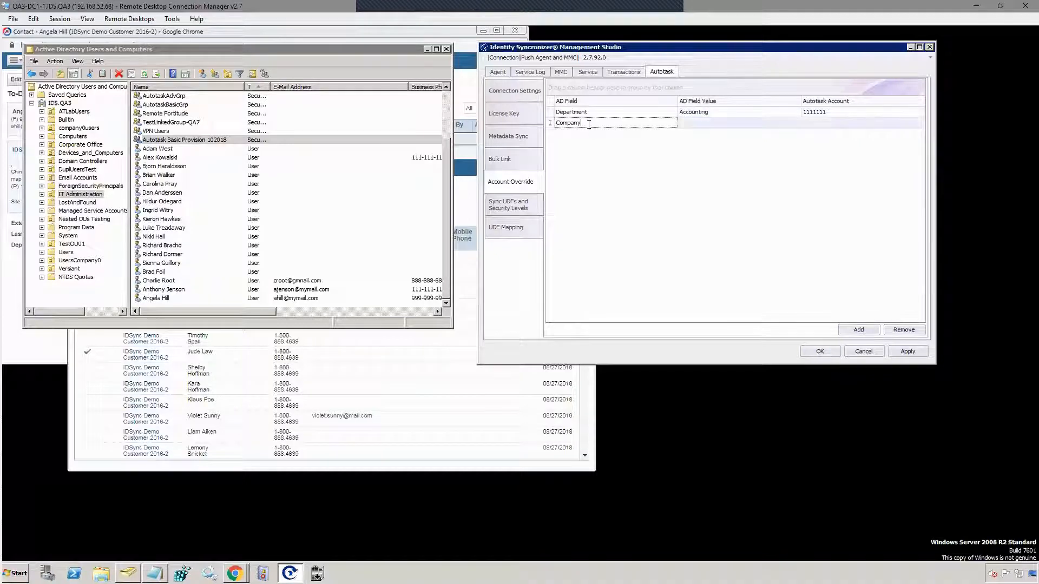
pyautogui.write('Department')
pyautogui.press('Tab')
pyautogui.write('IT')
pyautogui.press('Tab')
pyautogui.write('222')
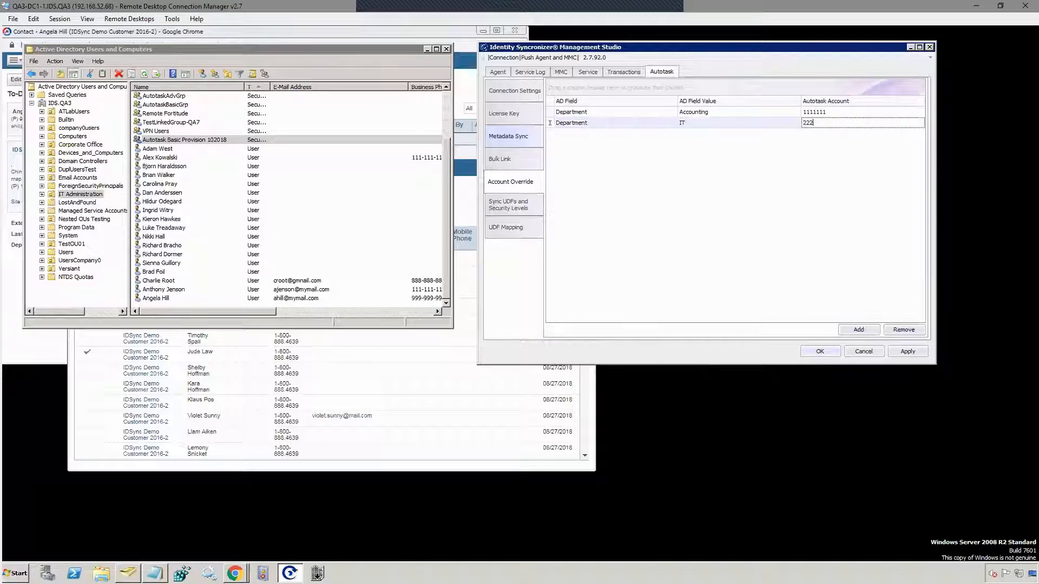
pyautogui.write('2222')
pyautogui.press('Tab')
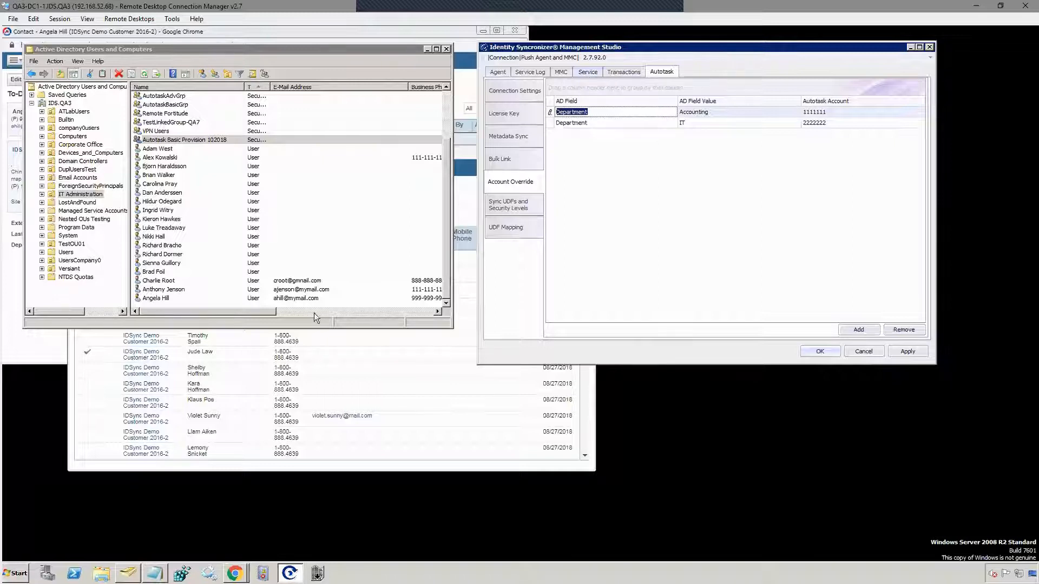
# - Open Syncronizer.Service.20181019.Log from C:\Program Files\Identity Syncronizer and examine its synchronization and transaction entries
pyautogui.click(103, 572)
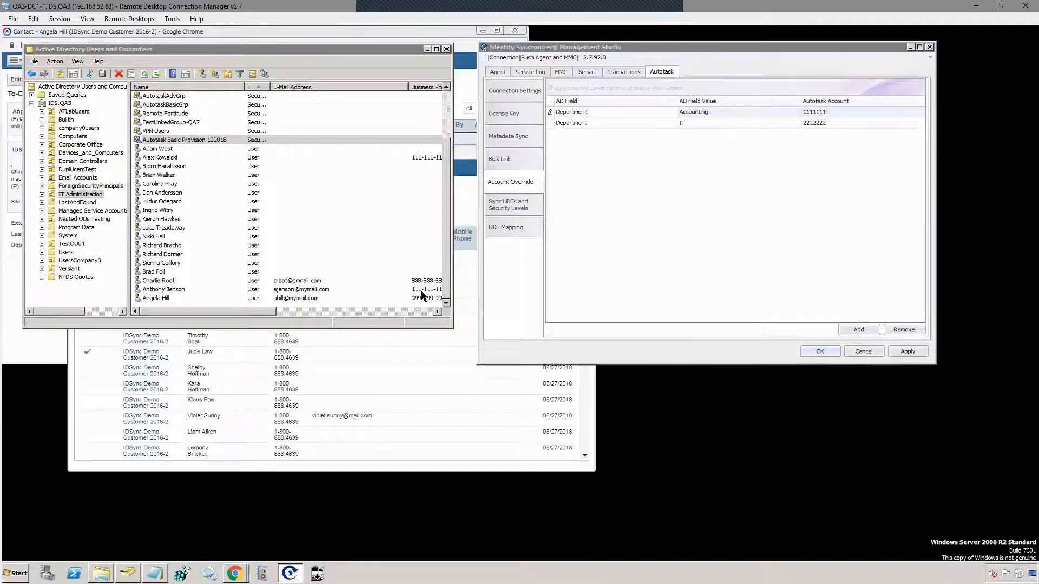
pyautogui.click(318, 279)
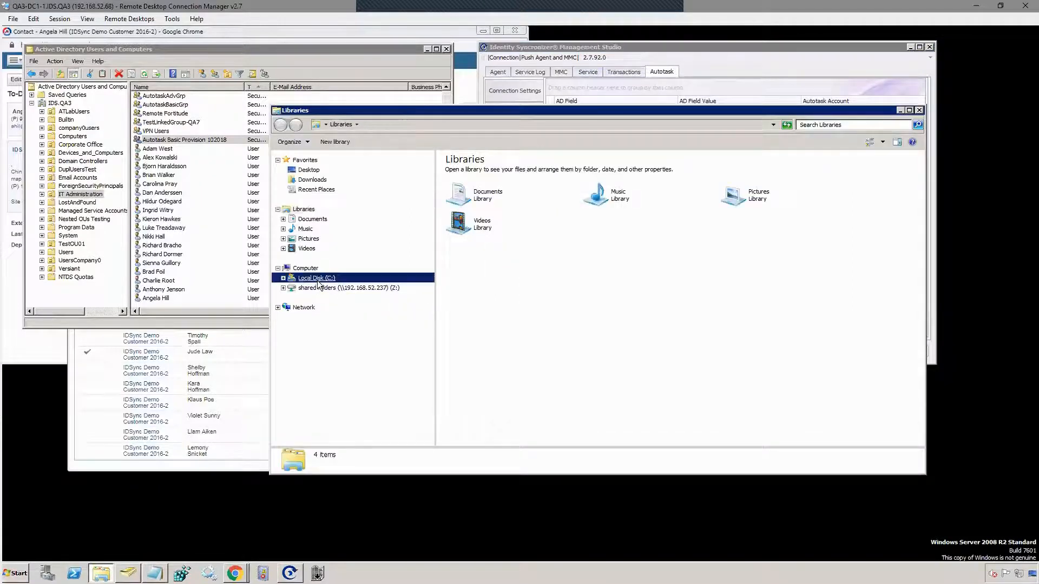
pyautogui.doubleClick(480, 187)
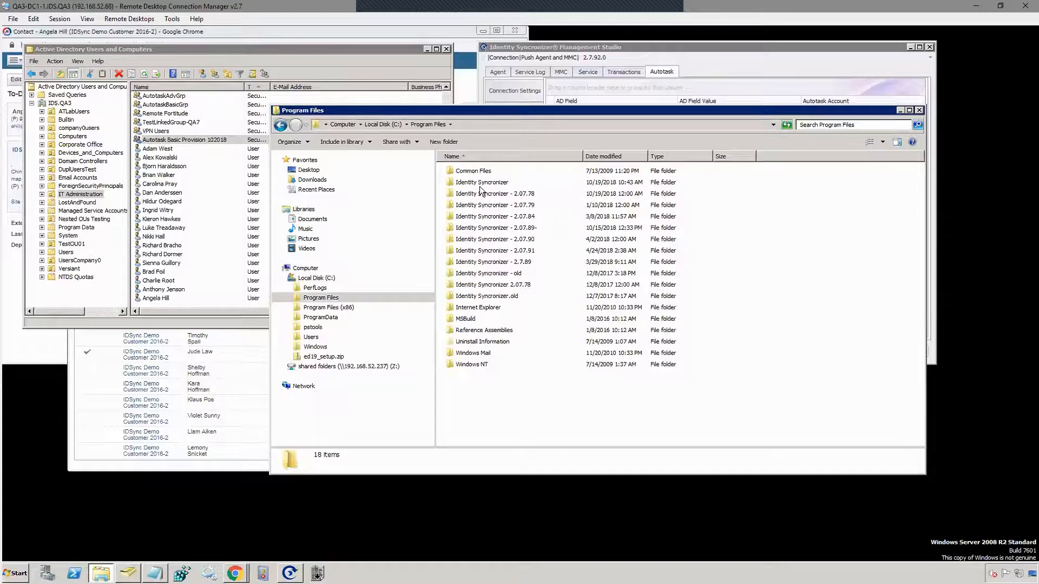
pyautogui.doubleClick(480, 184)
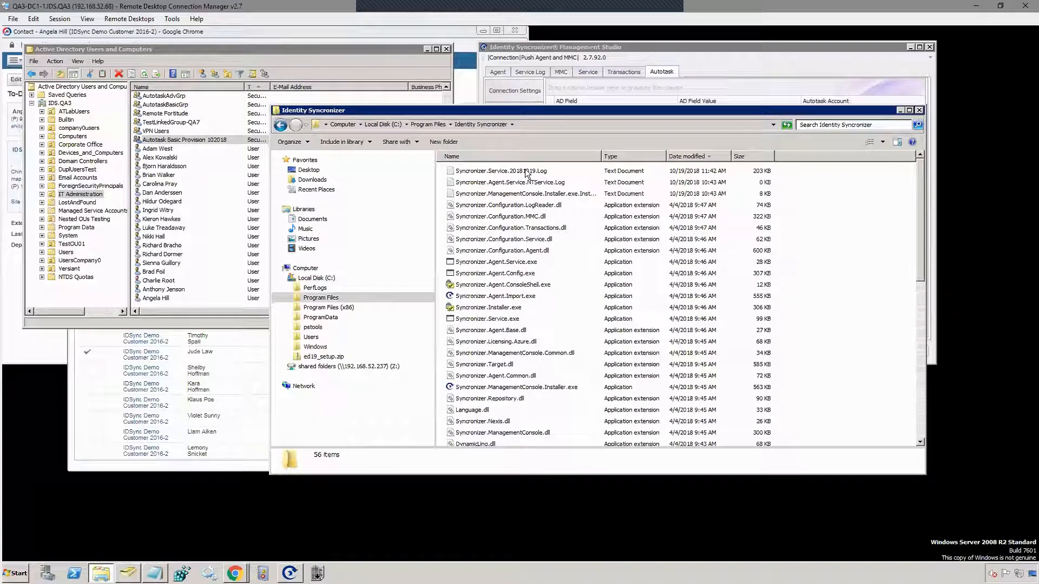
pyautogui.doubleClick(527, 172)
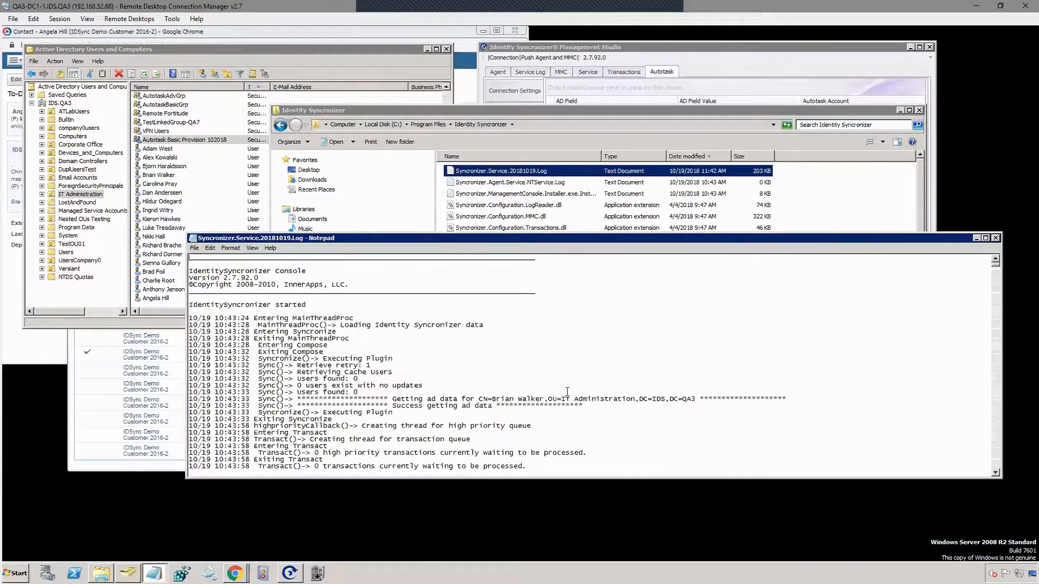
pyautogui.scroll(-20, 567, 391)
pyautogui.scroll(-20, 566, 391)
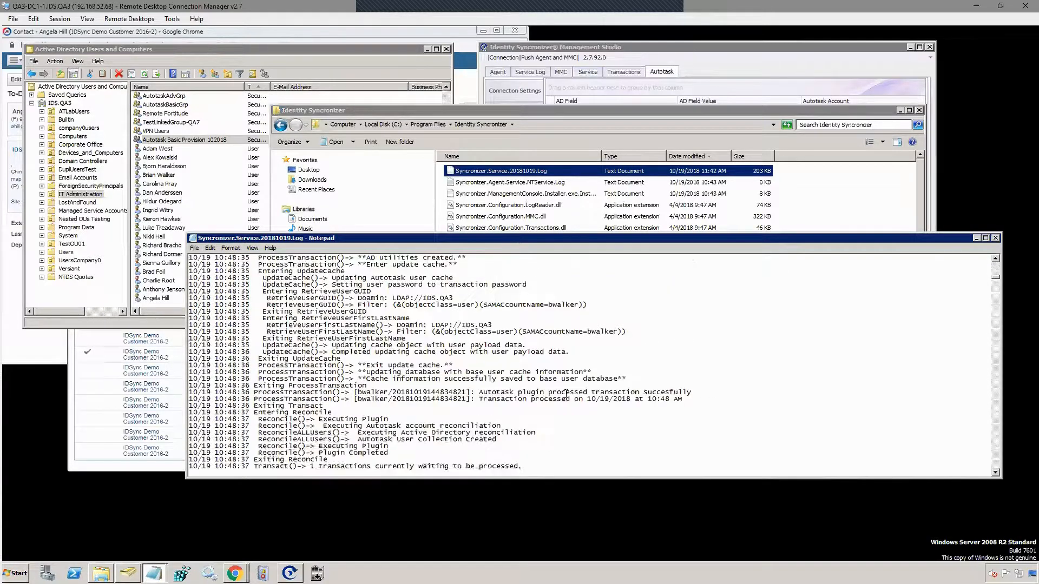
pyautogui.scroll(-8, 566, 395)
# - Close the service log, minimize the file browser and show the transactions list in Identity Syncronizer Management Studio
pyautogui.click(995, 238)
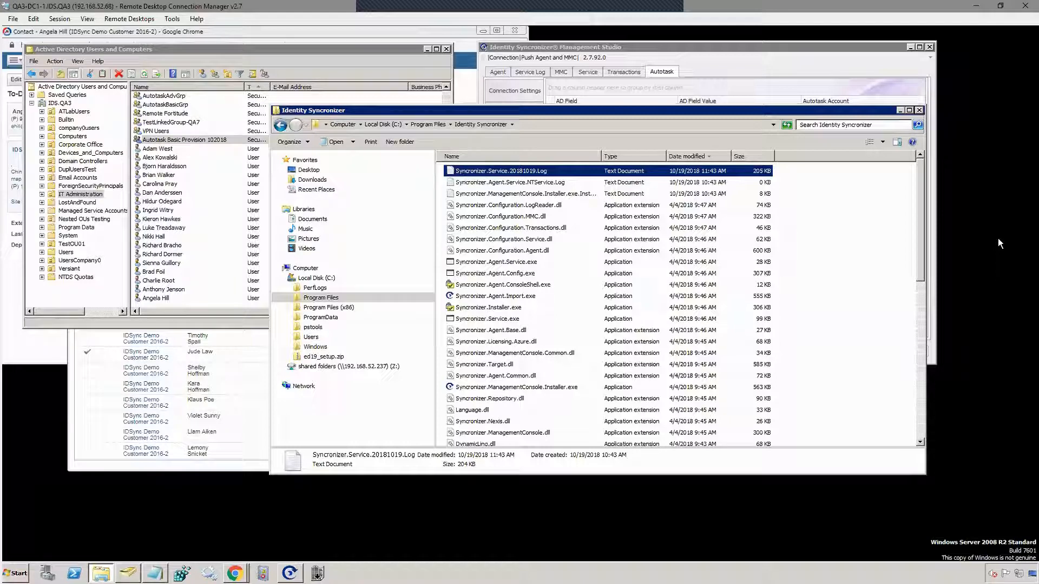
pyautogui.click(899, 110)
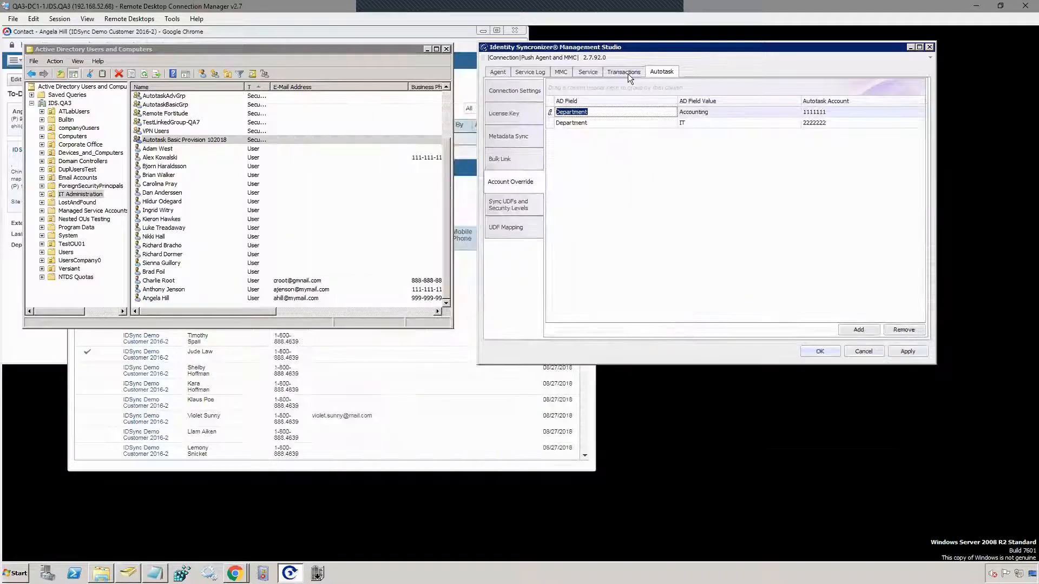
pyautogui.click(625, 73)
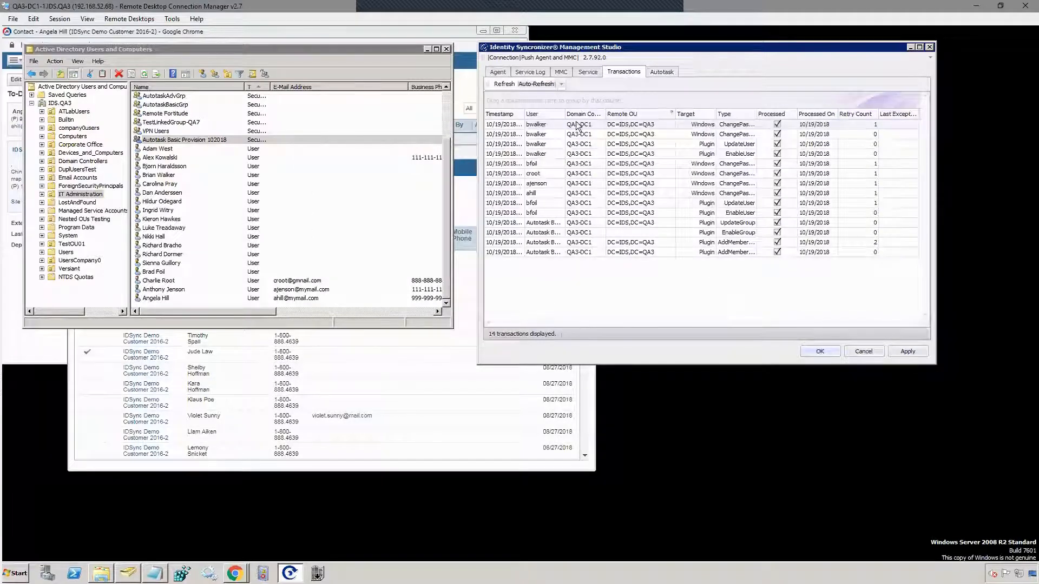